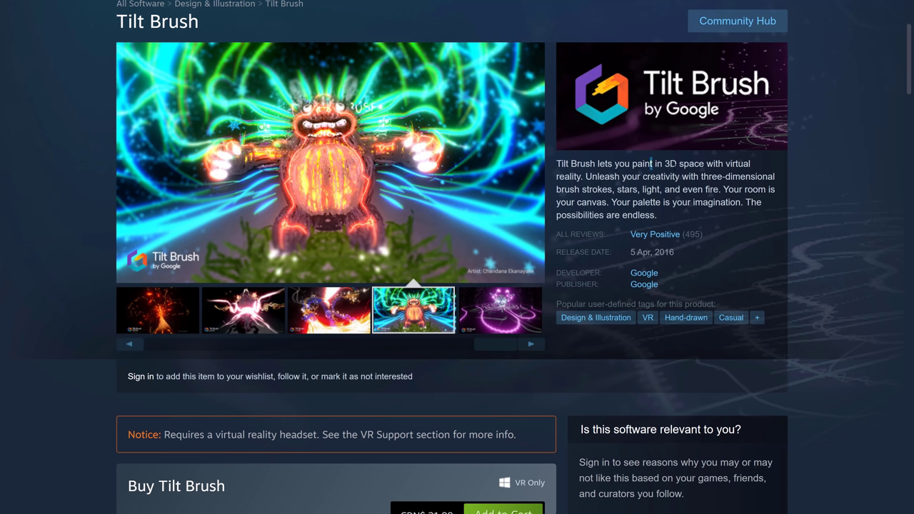
# Highlight the opening of the Tilt Brush description, then page the screenshot gallery to the volcano image.
pyautogui.moveTo(652, 164)
pyautogui.mouseDown()
pyautogui.moveTo(747, 176)
pyautogui.moveTo(654, 177)
pyautogui.mouseUp()
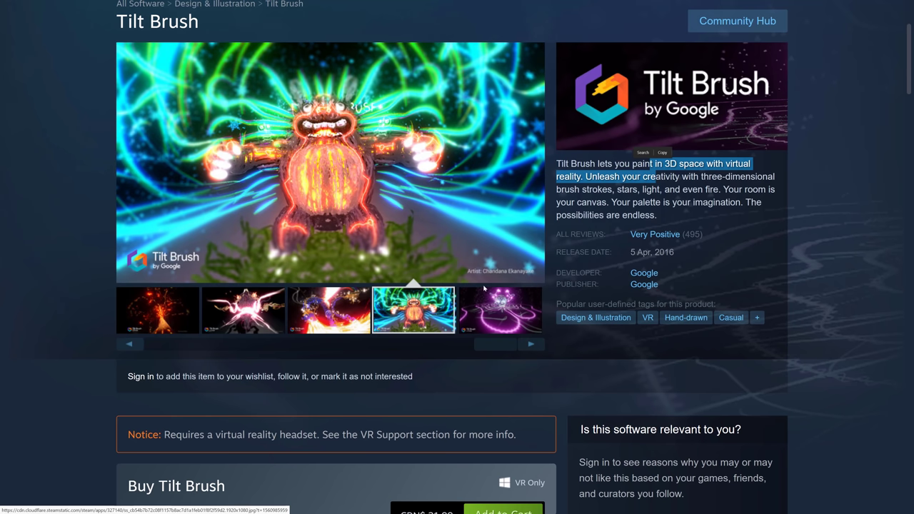
pyautogui.click(500, 301)
pyautogui.click(336, 321)
pyautogui.click(365, 345)
pyautogui.click(359, 317)
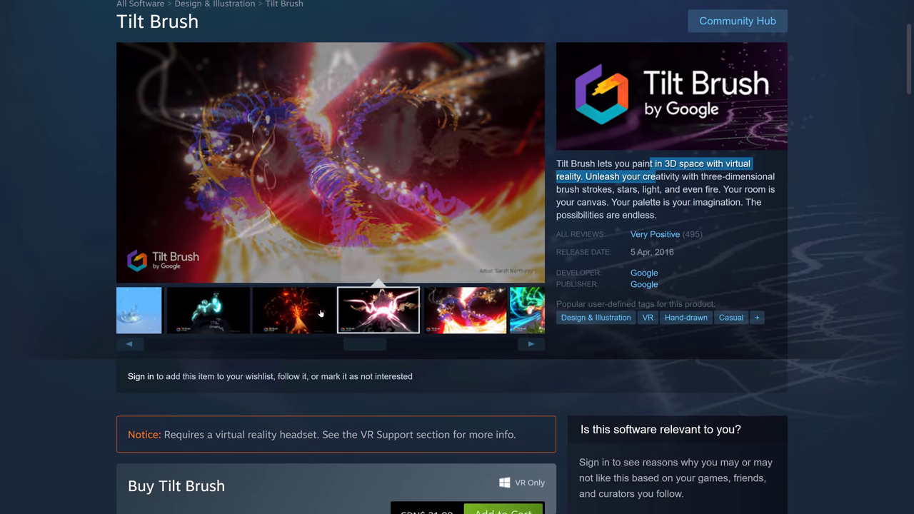
pyautogui.click(306, 309)
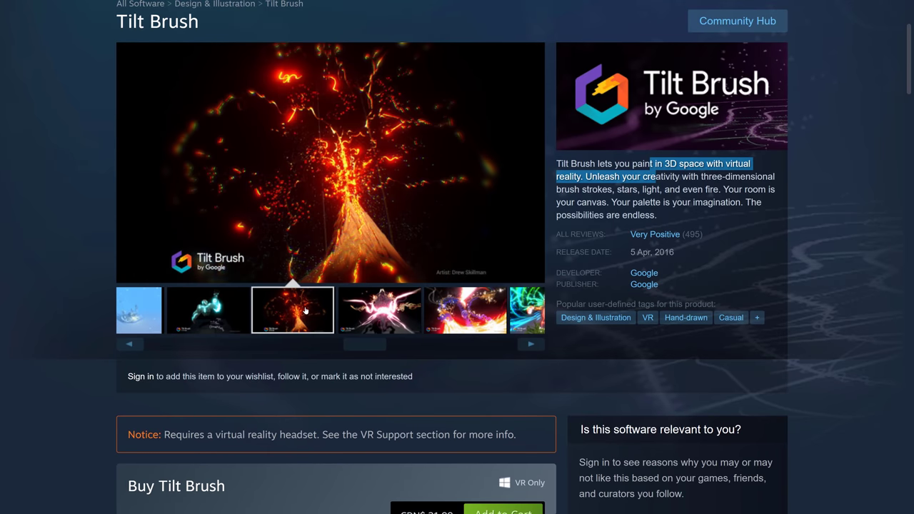
# Deselect the highlighted Tilt Brush description and scroll back up to the top of the store page.
pyautogui.scroll(-5, 642, 245)
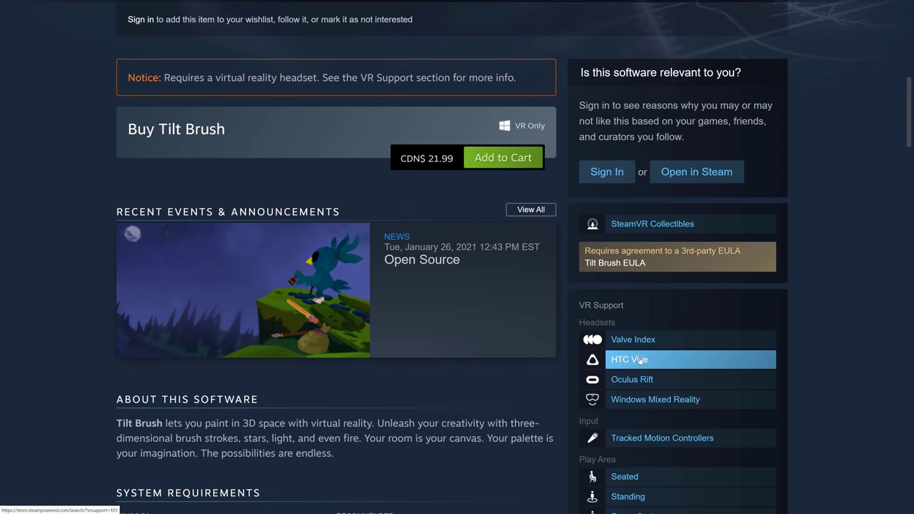
pyautogui.scroll(3, 638, 354)
pyautogui.scroll(1, 637, 353)
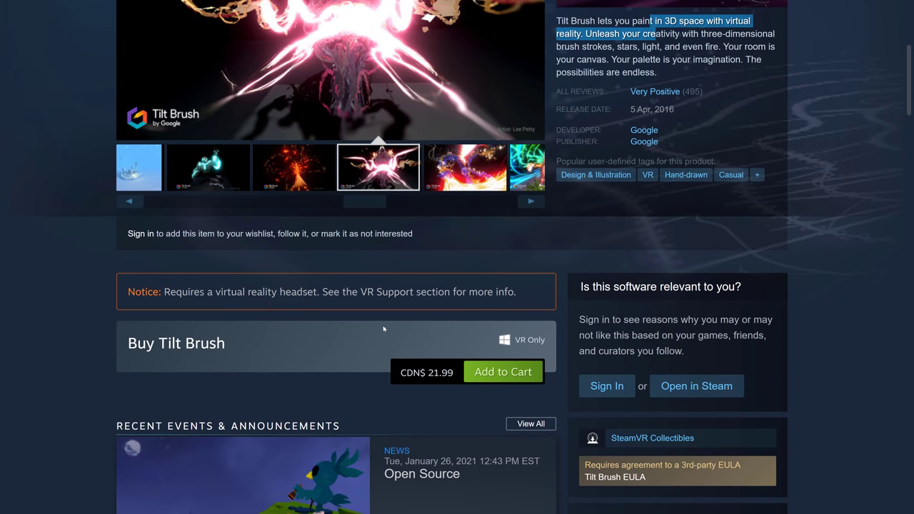
pyautogui.click(512, 273)
pyautogui.scroll(3, 511, 274)
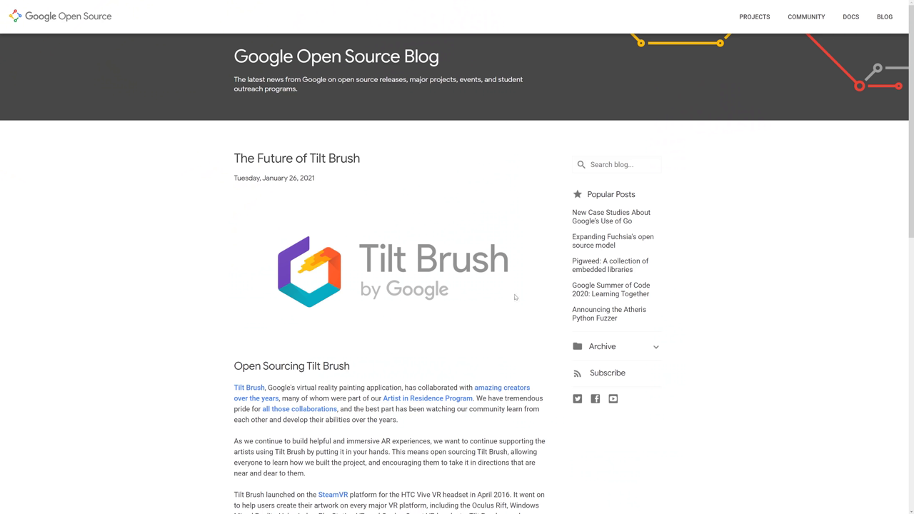
# Zoom 'The Future of Tilt Brush' post to 175%, scroll slightly, and bring up the open-windows list.
pyautogui.keyDown('ctrl'); pyautogui.scroll(4, 509, 293); pyautogui.keyUp('ctrl')
pyautogui.scroll(-1, 509, 293)
pyautogui.scroll(-1, 508, 293)
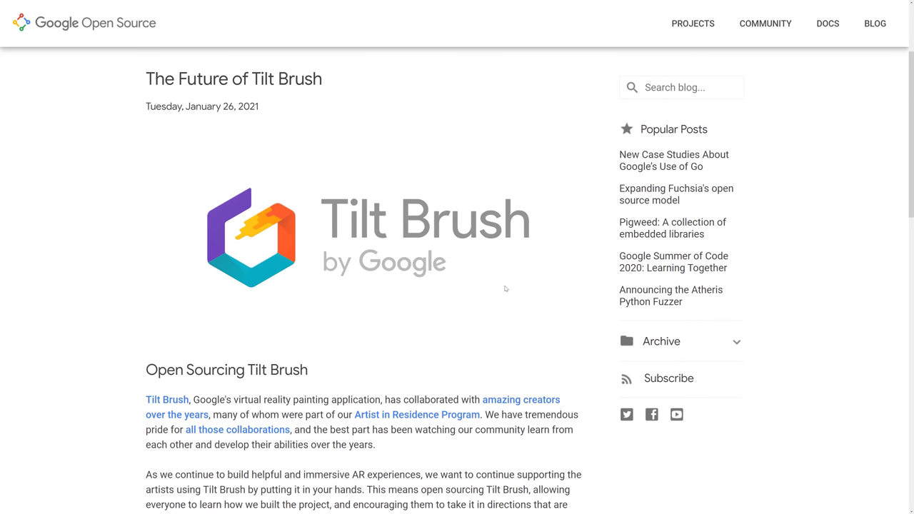
pyautogui.hotkey('alt', 'Tab')
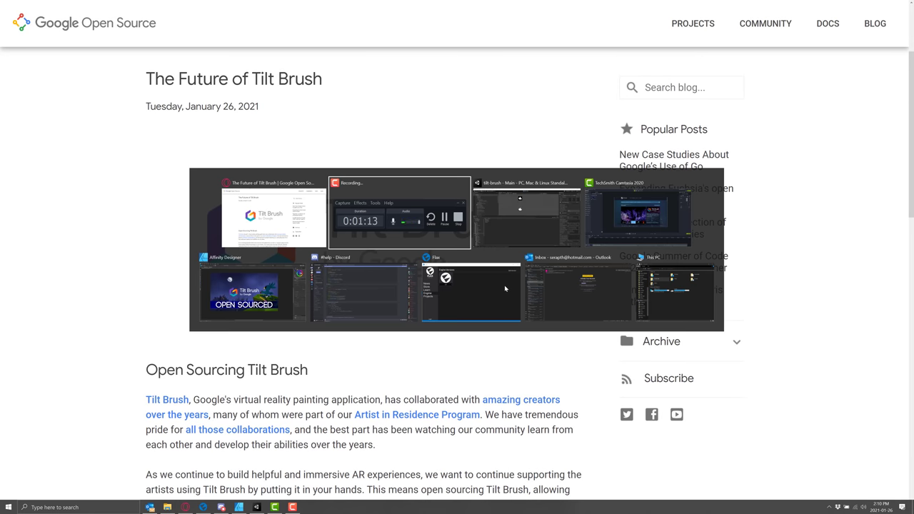
# Switch to the tilt-brush Unity project, give the Scene view and Hierarchy more height, and select the Scenes folder.
pyautogui.hotkey('alt', 'Tab')
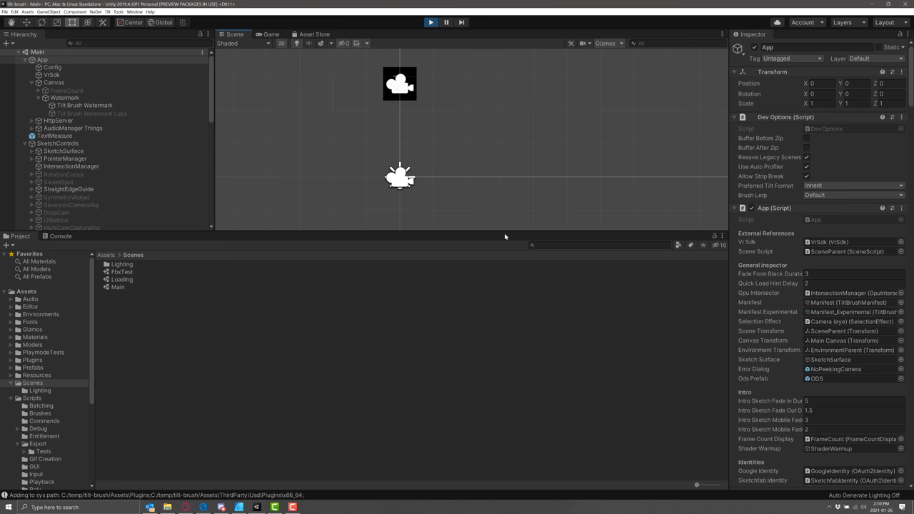
pyautogui.moveTo(506, 233); pyautogui.dragTo(526, 359)
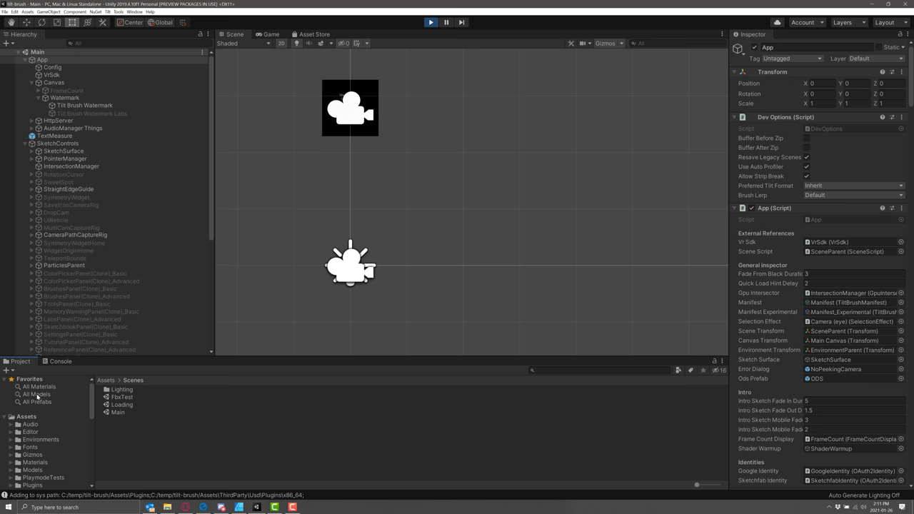
pyautogui.scroll(-5, 47, 435)
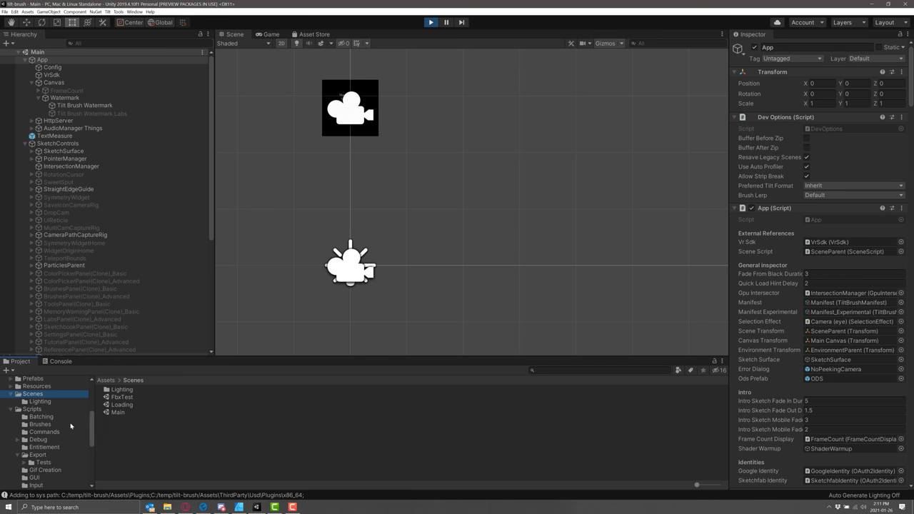
pyautogui.click(36, 393)
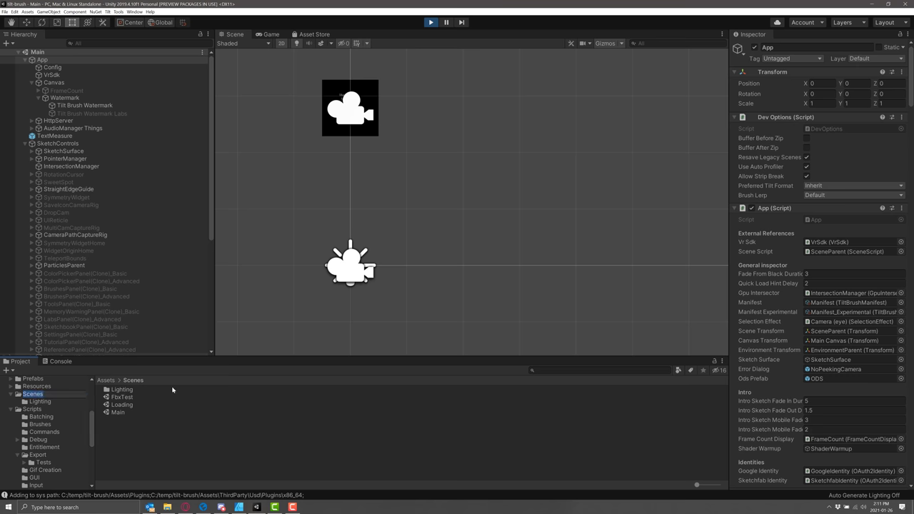
# Collapse App and SketchControls in the Hierarchy, then expand App to show its children.
pyautogui.click(27, 61)
pyautogui.click(25, 60)
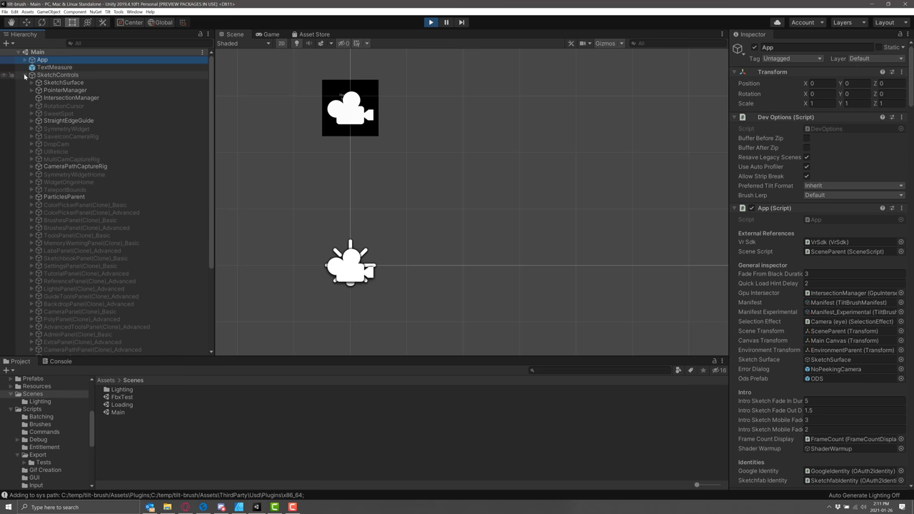
pyautogui.click(25, 75)
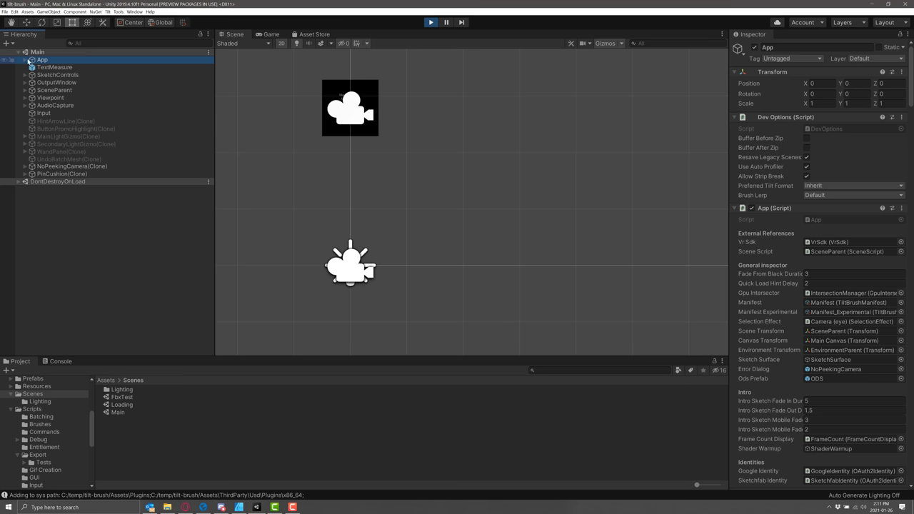
pyautogui.click(26, 60)
pyautogui.click(41, 60)
pyautogui.scroll(-6, 784, 212)
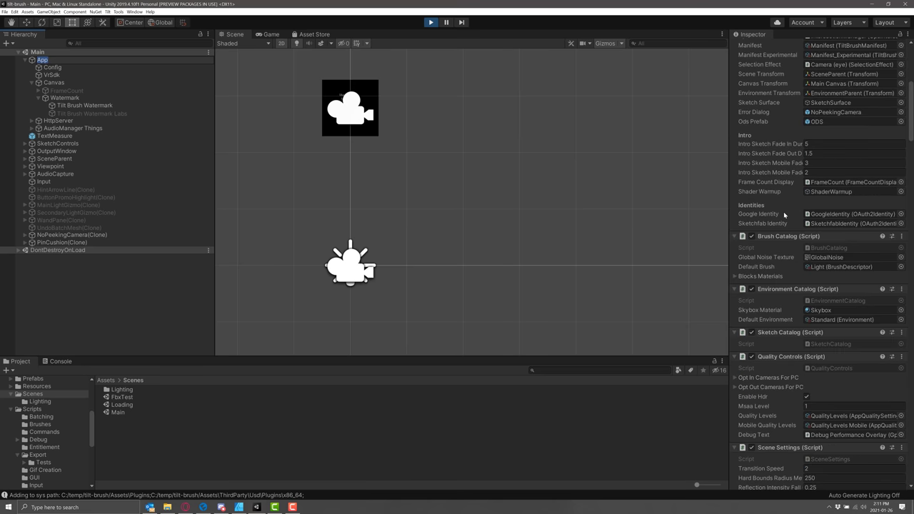
pyautogui.scroll(-12, 759, 148)
pyautogui.scroll(-20, 777, 322)
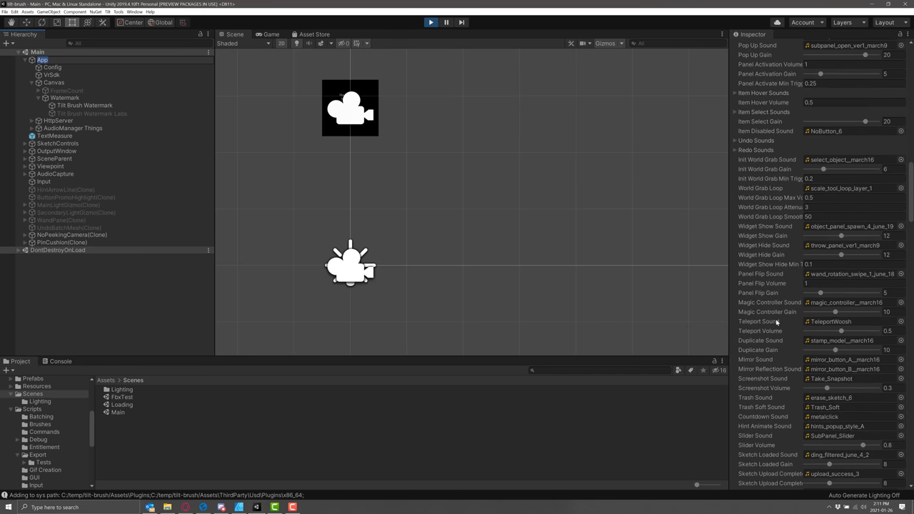
pyautogui.scroll(-20, 776, 312)
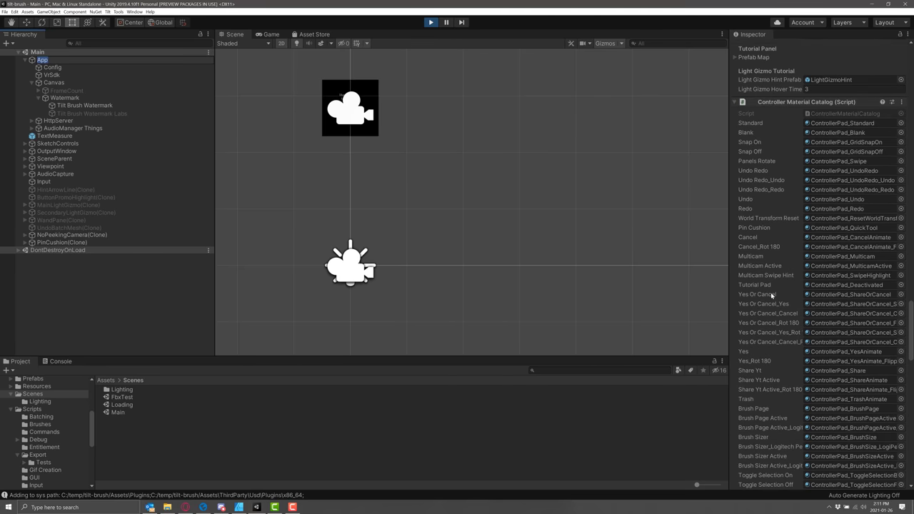
pyautogui.scroll(-20, 771, 295)
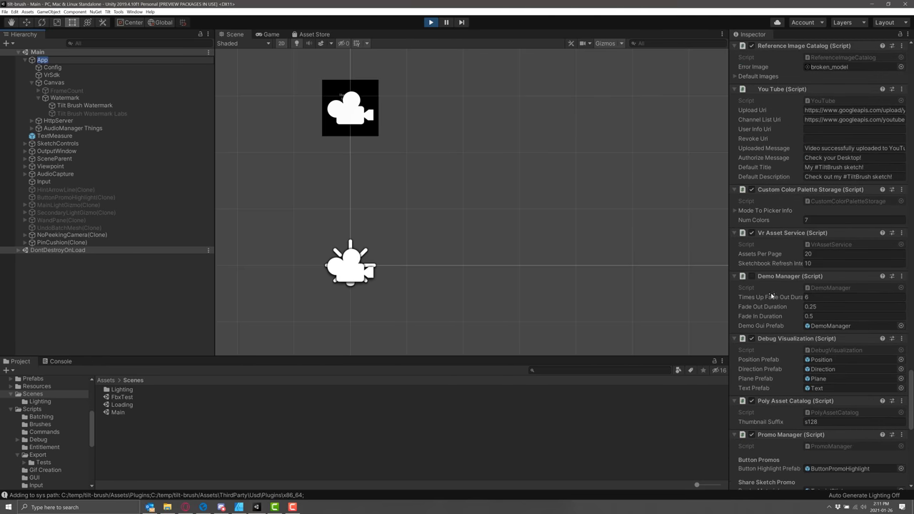
pyautogui.scroll(20, 769, 271)
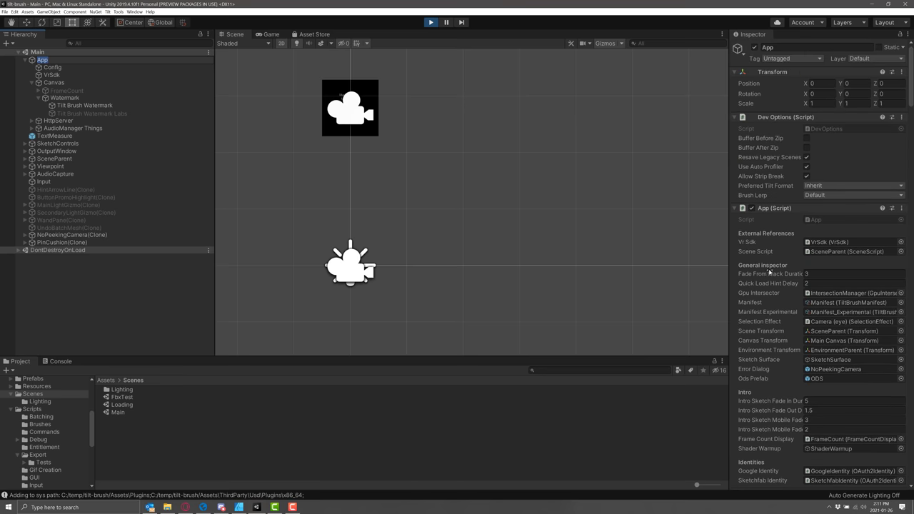
pyautogui.scroll(3, 401, 193)
pyautogui.scroll(-5, 401, 196)
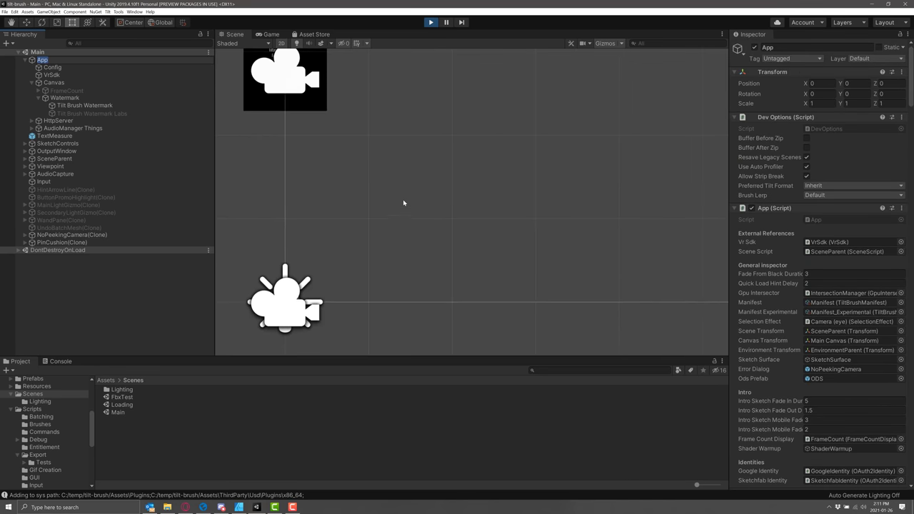
pyautogui.scroll(-20, 783, 190)
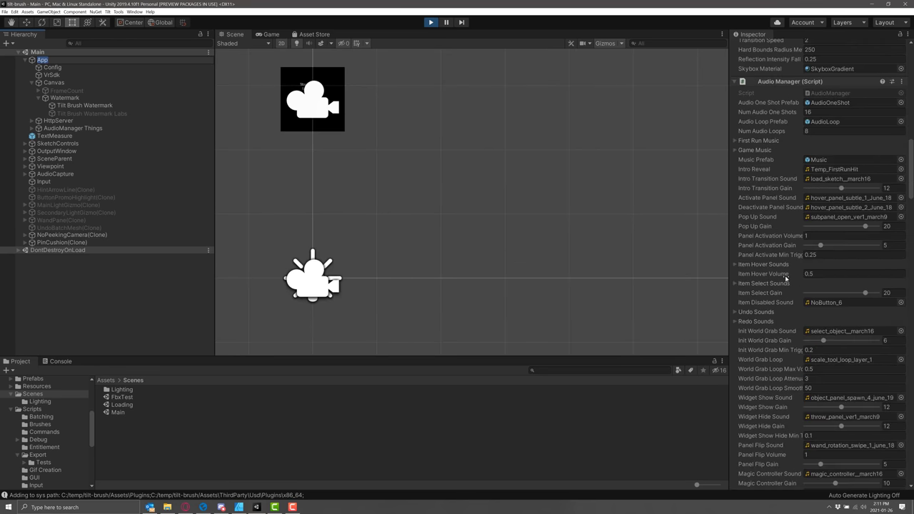
pyautogui.scroll(-20, 786, 279)
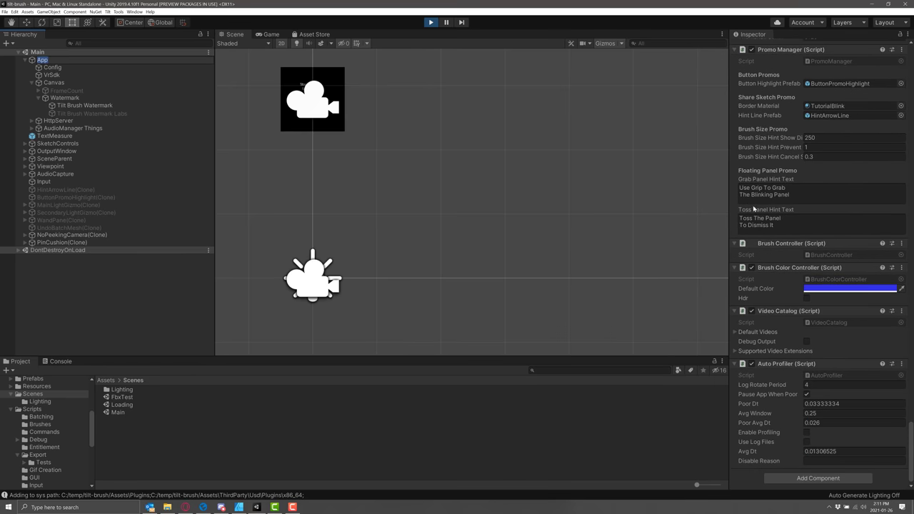
pyautogui.scroll(15, 789, 185)
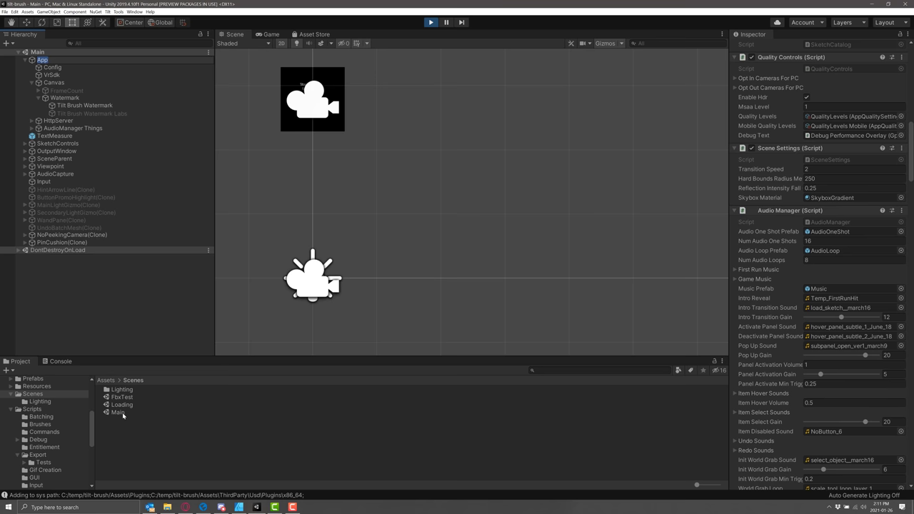
pyautogui.scroll(-5, 46, 429)
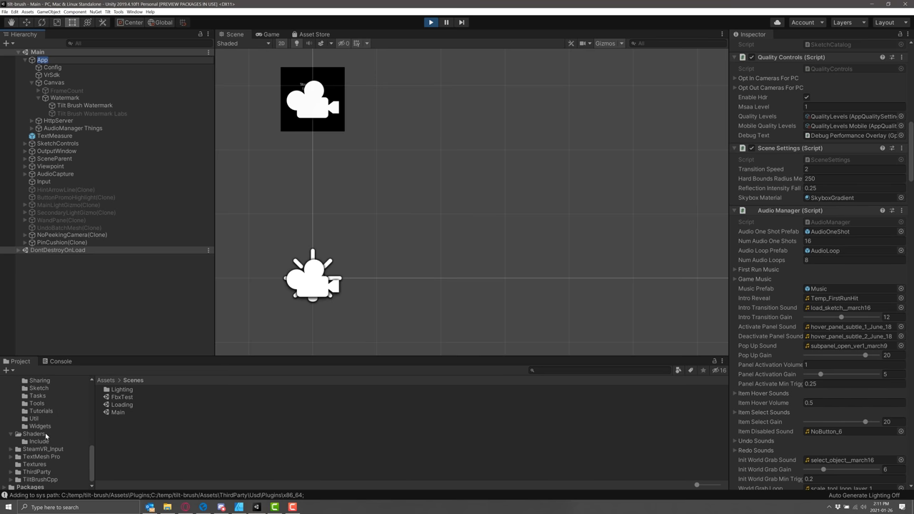
# List the contents of the Scripts folder and scroll through them.
pyautogui.scroll(5, 45, 436)
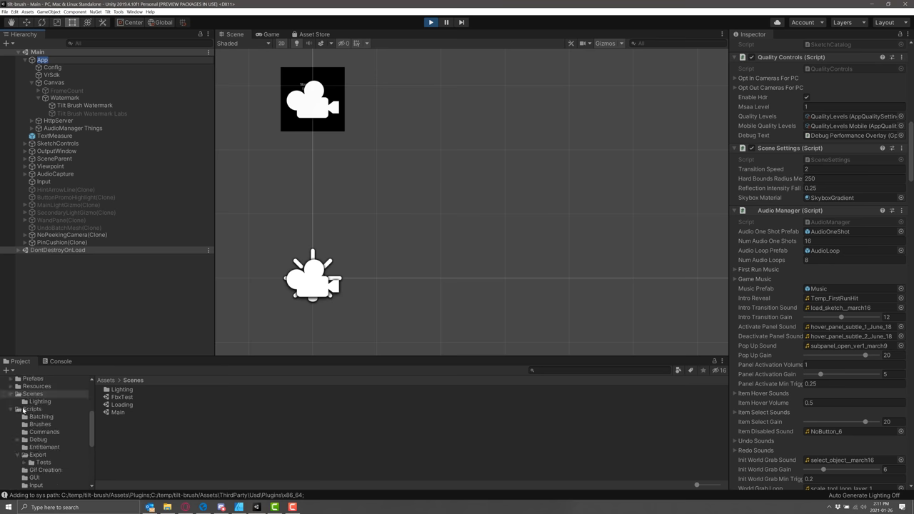
pyautogui.click(32, 409)
pyautogui.moveTo(242, 355); pyautogui.dragTo(260, 245)
pyautogui.scroll(-5, 194, 421)
pyautogui.scroll(-15, 194, 420)
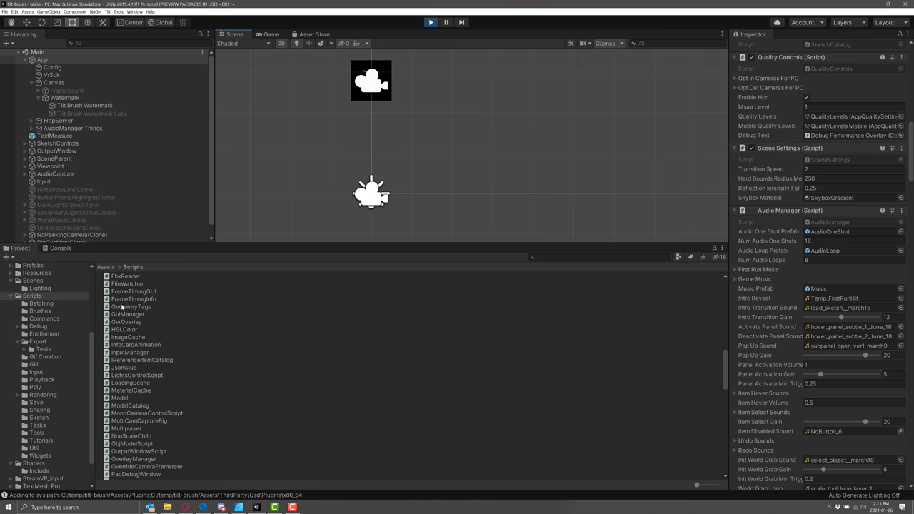
pyautogui.scroll(20, 188, 367)
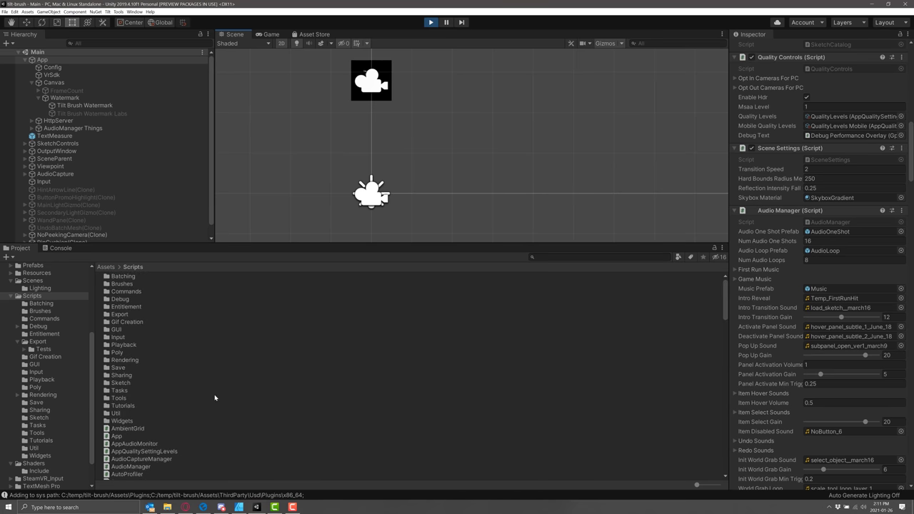
# Browse the Export and Input folders, then list the scripts in the Brushes folder.
pyautogui.click(38, 341)
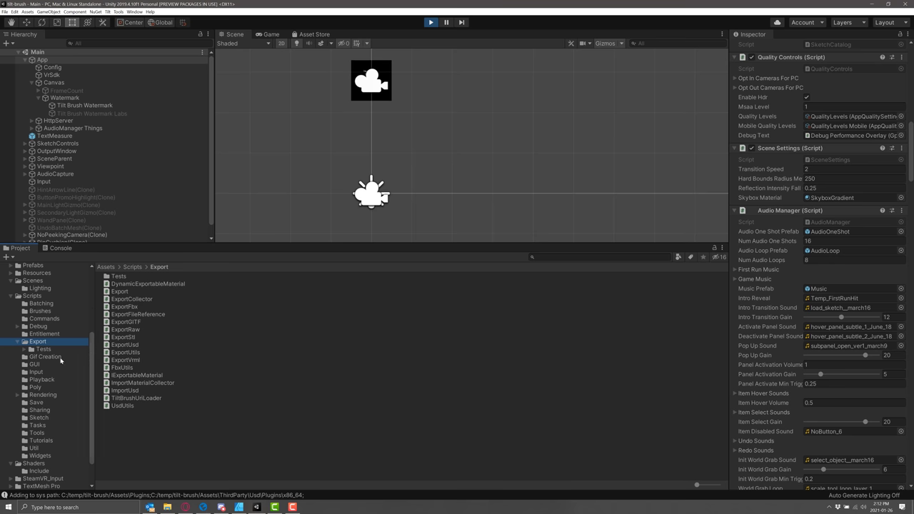
pyautogui.click(27, 372)
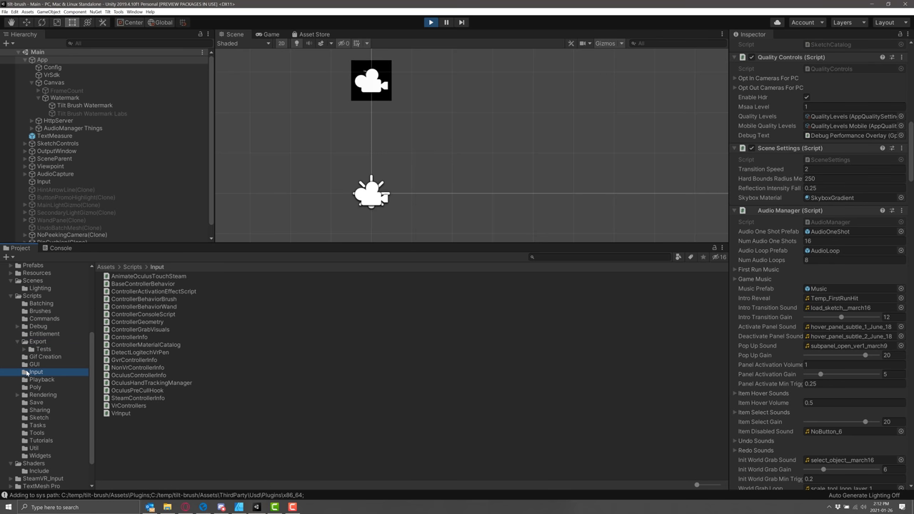
pyautogui.click(41, 312)
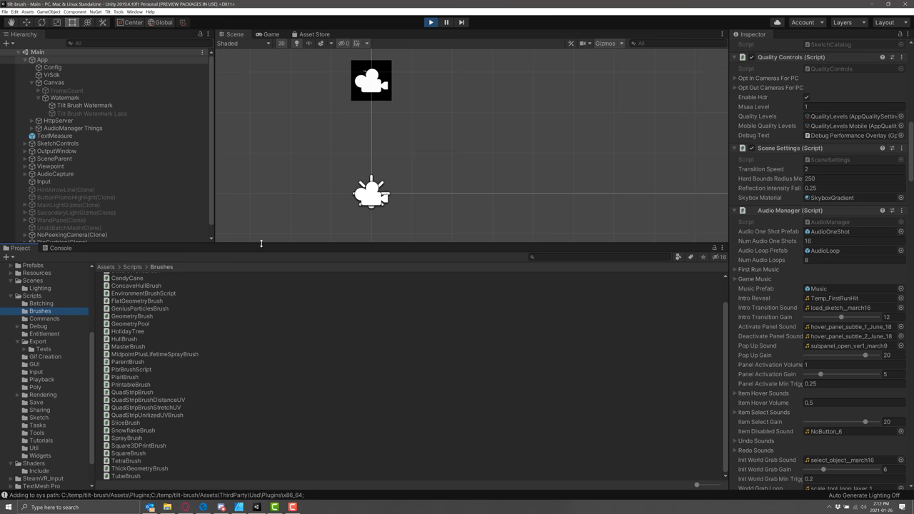
pyautogui.scroll(2, 137, 307)
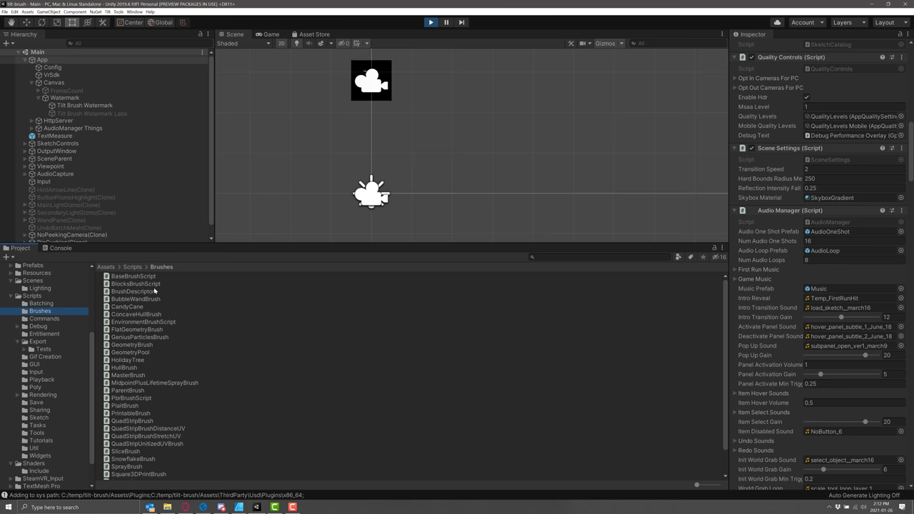
pyautogui.scroll(-2, 190, 347)
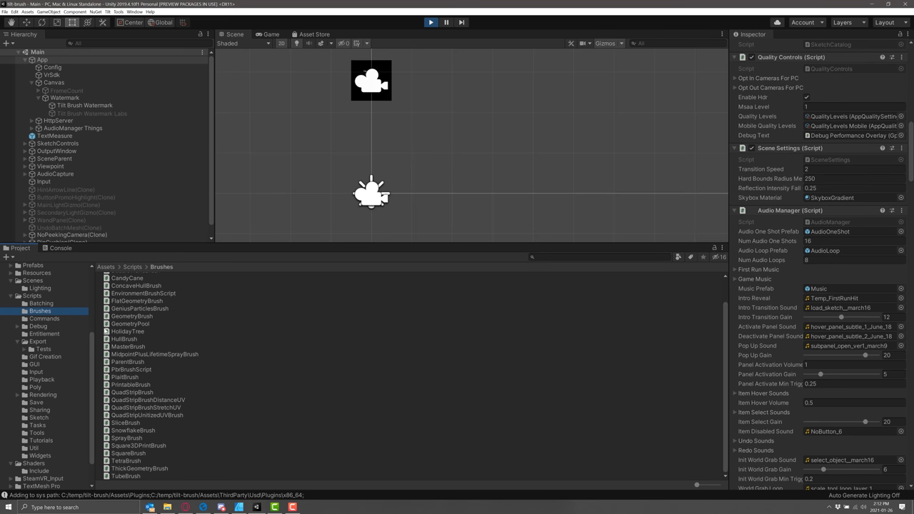
# Browse the scripts in the Save and GUI folders.
pyautogui.scroll(-2, 52, 345)
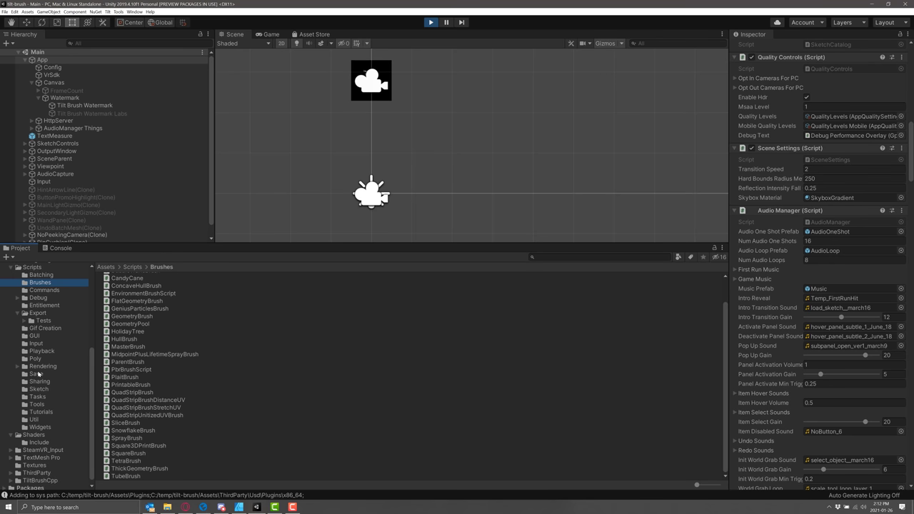
pyautogui.click(36, 374)
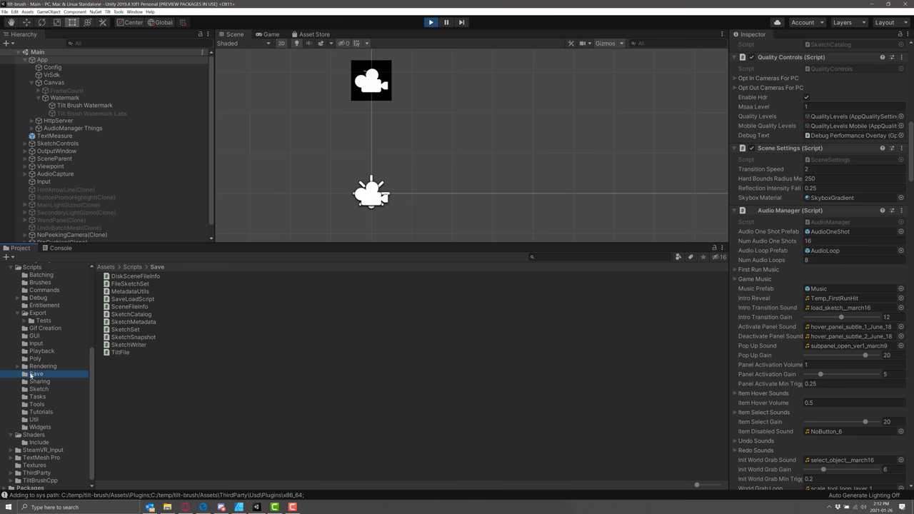
pyautogui.click(34, 336)
pyautogui.scroll(-5, 167, 400)
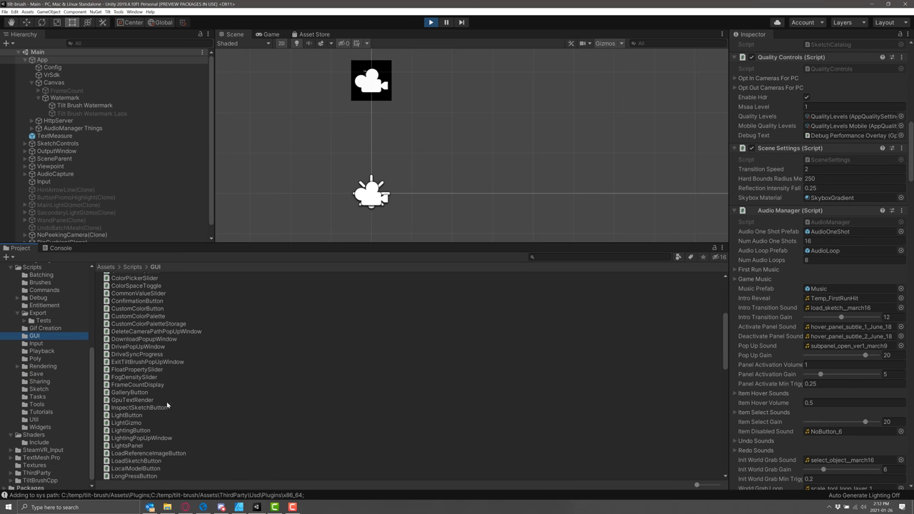
pyautogui.scroll(-5, 167, 405)
pyautogui.scroll(10, 167, 406)
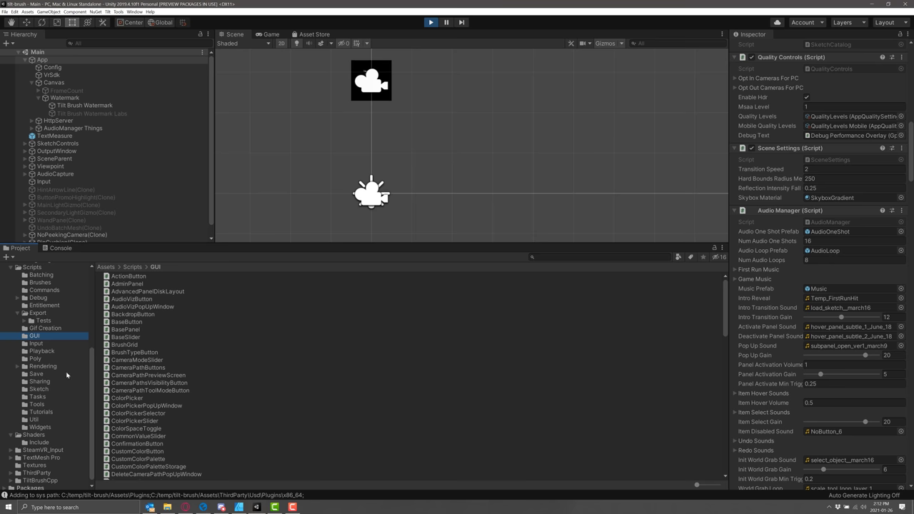
pyautogui.scroll(-1, 52, 362)
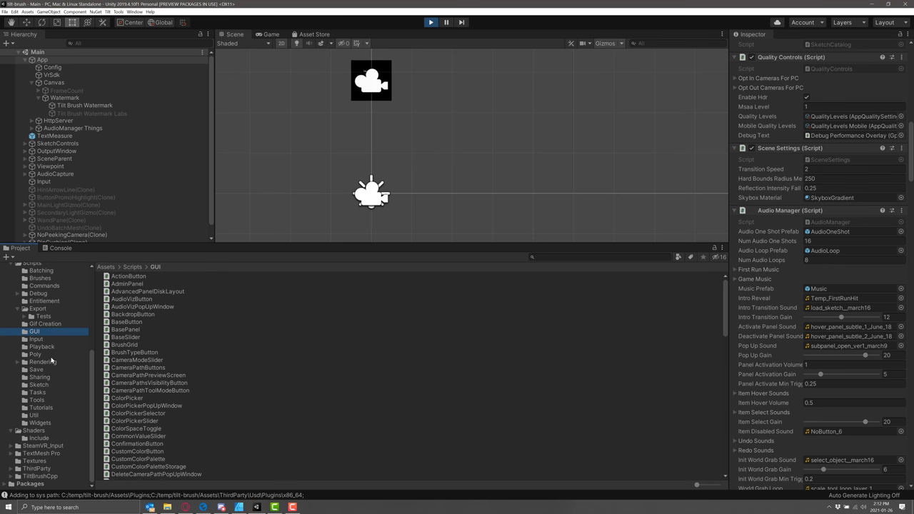
# Look through the Shaders folder and the TiltBrushCpp > Windows subfolder.
pyautogui.click(44, 430)
pyautogui.scroll(-15, 176, 371)
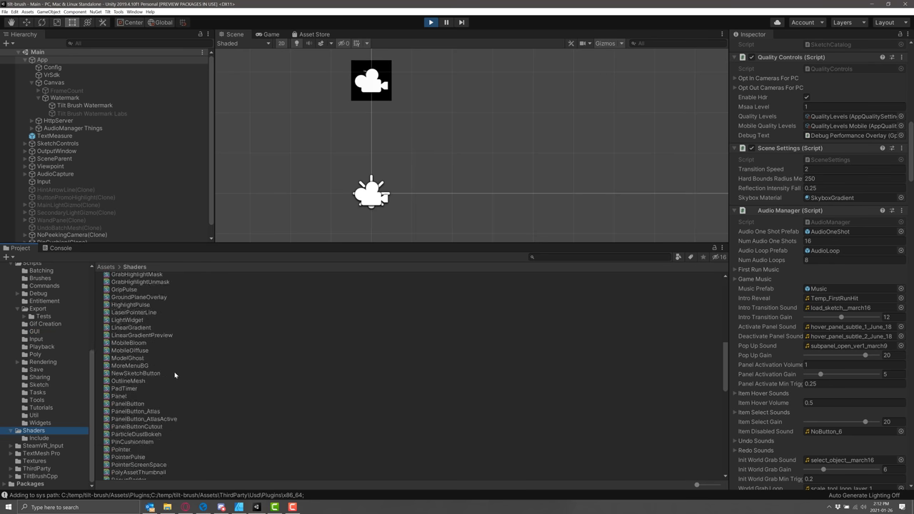
pyautogui.scroll(15, 163, 383)
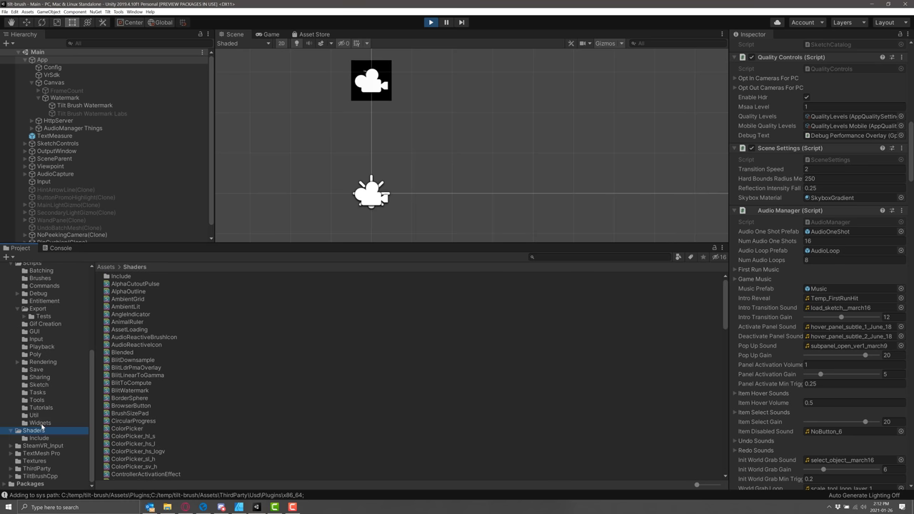
pyautogui.click(36, 476)
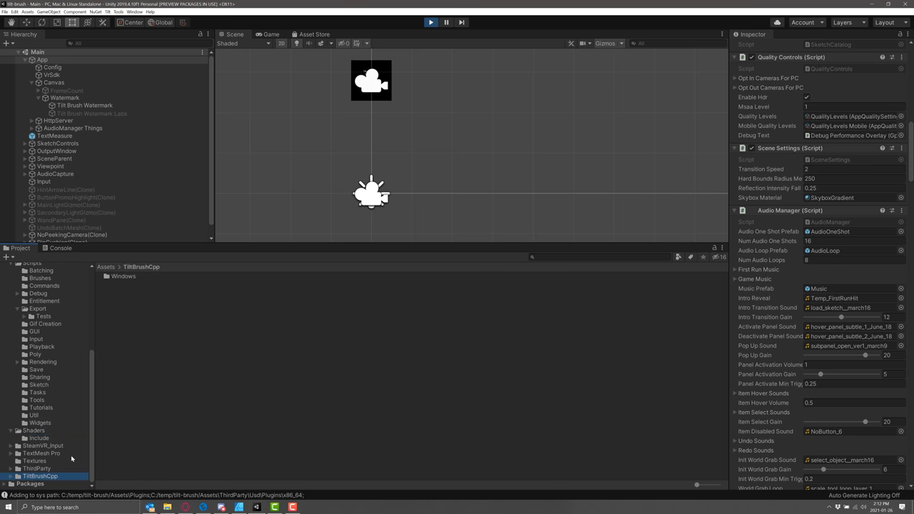
pyautogui.click(9, 477)
pyautogui.click(32, 484)
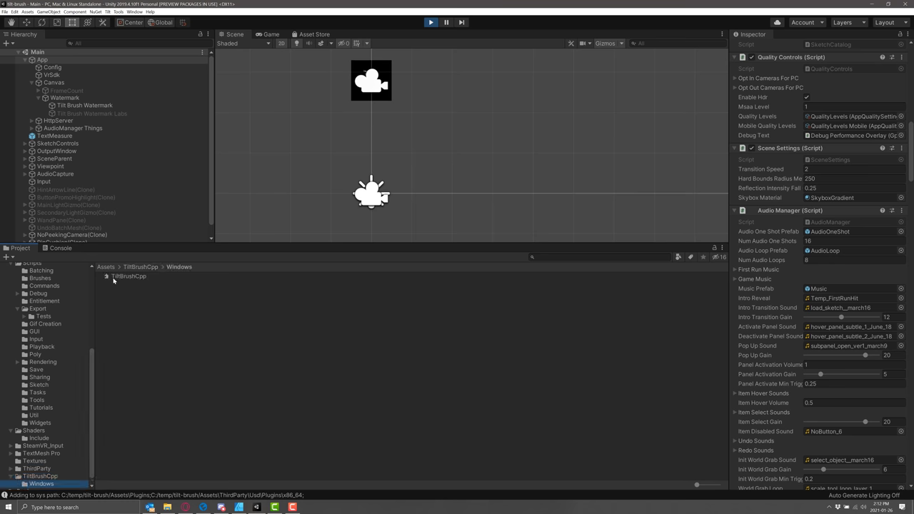
pyautogui.scroll(3, 44, 398)
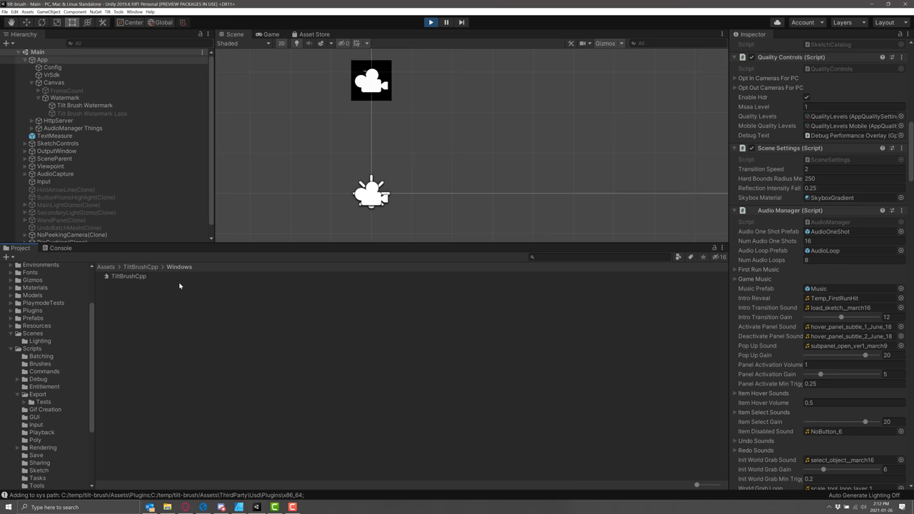
pyautogui.scroll(2, 72, 360)
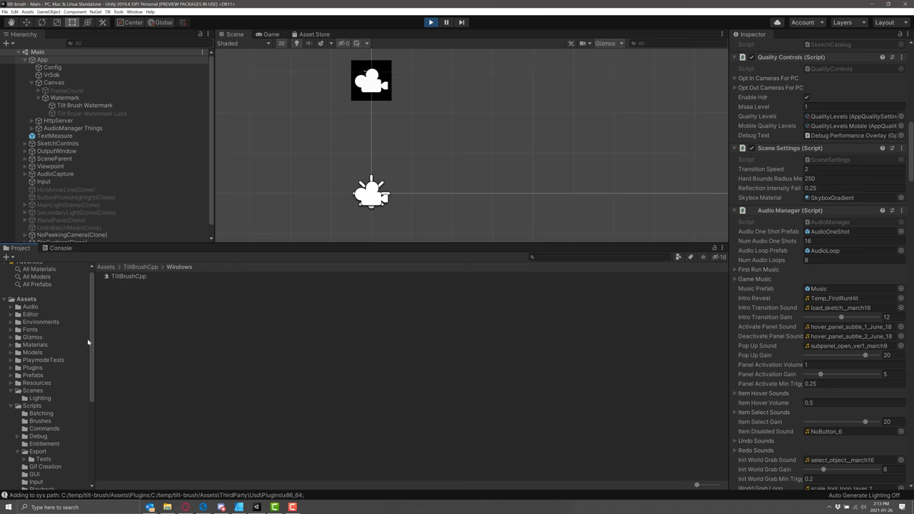
# Open the Main scene from Scenes and select the App object in the Hierarchy.
pyautogui.click(25, 390)
pyautogui.click(120, 299)
pyautogui.doubleClick(123, 300)
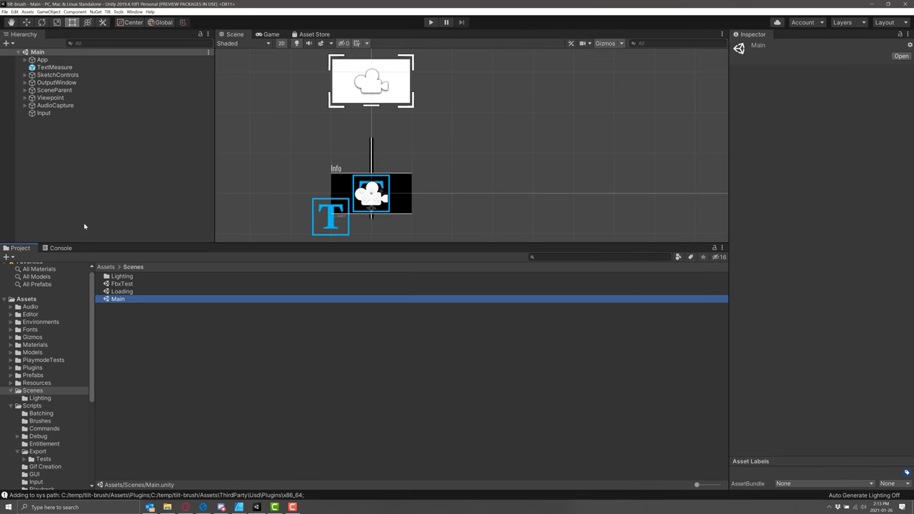
pyautogui.click(54, 67)
pyautogui.click(41, 60)
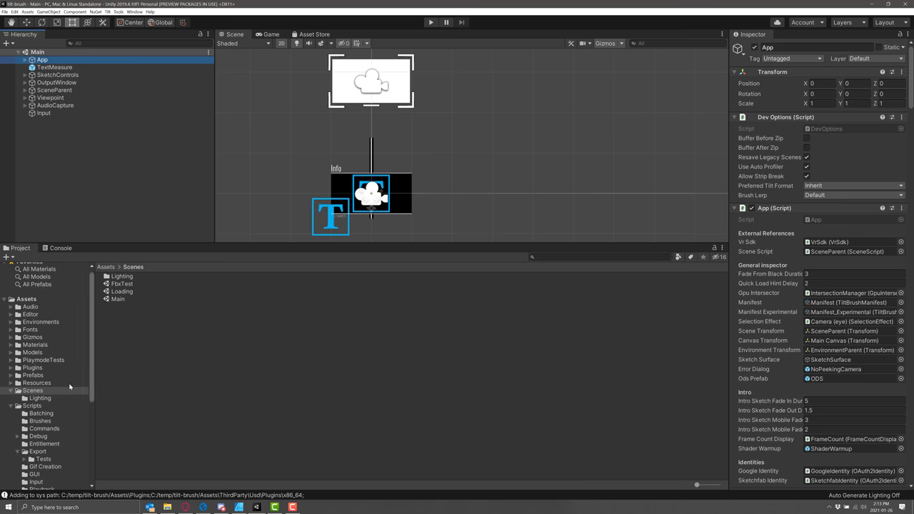
# Read the App script's source code in the Inspector, then return to the Tilt Brush blog post.
pyautogui.click(32, 406)
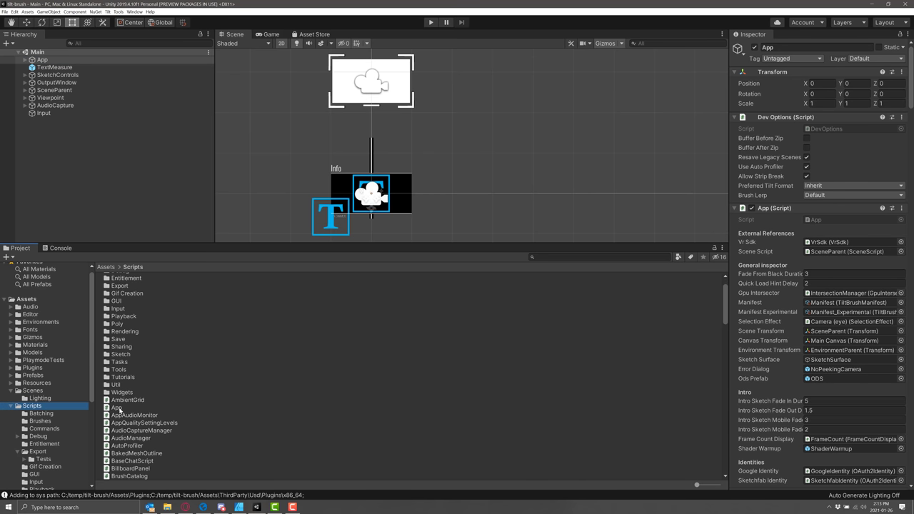
pyautogui.click(119, 409)
pyautogui.scroll(-1, 119, 409)
pyautogui.scroll(-10, 789, 386)
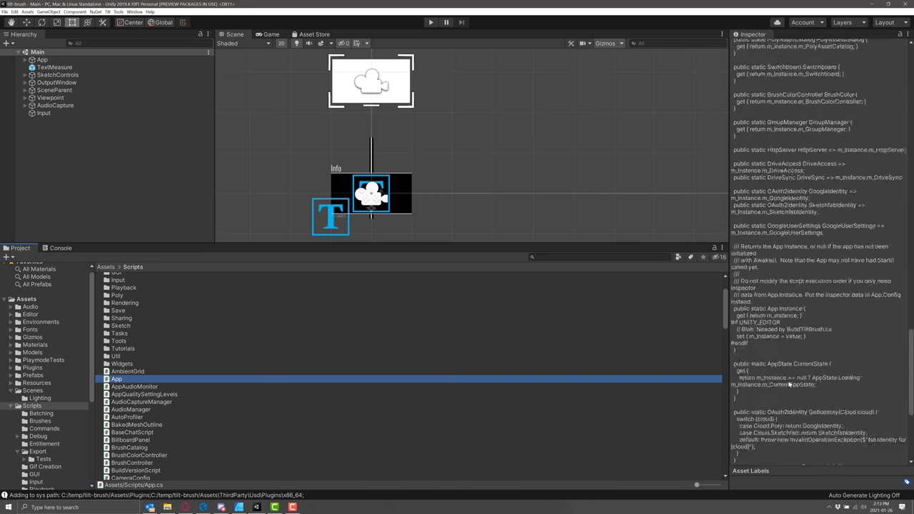
pyautogui.scroll(15, 789, 385)
pyautogui.scroll(-5, 791, 385)
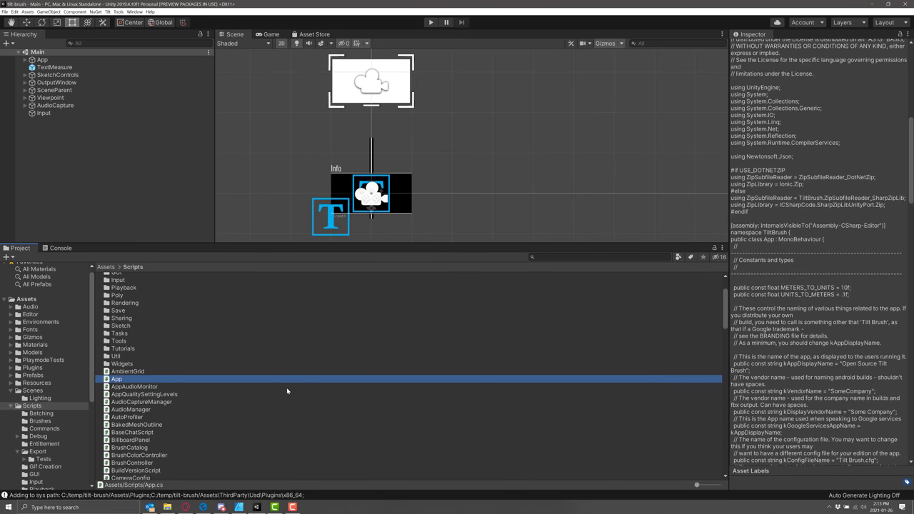
pyautogui.scroll(2, 363, 367)
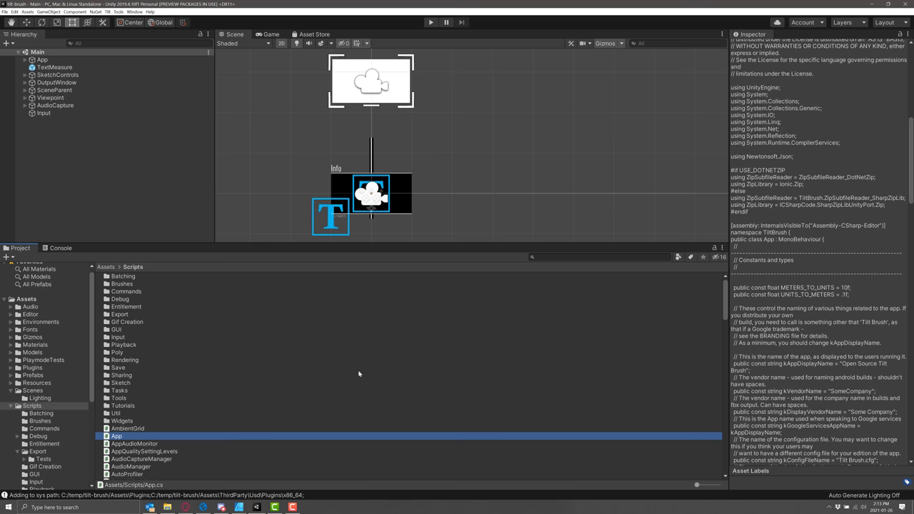
pyautogui.hotkey('alt', 'Tab')
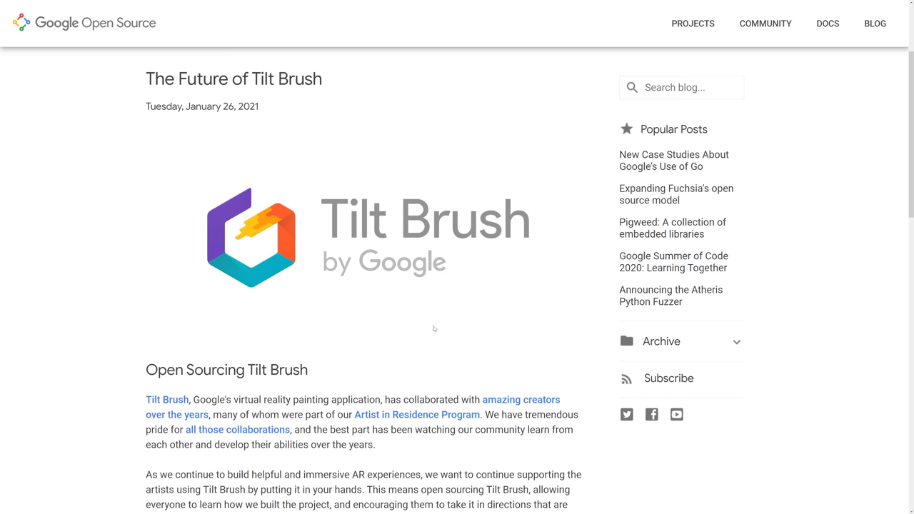
# Highlight the post's publication date and scroll through Open Sourcing Tilt Brush to What's Included.
pyautogui.moveTo(273, 108); pyautogui.dragTo(146, 107)
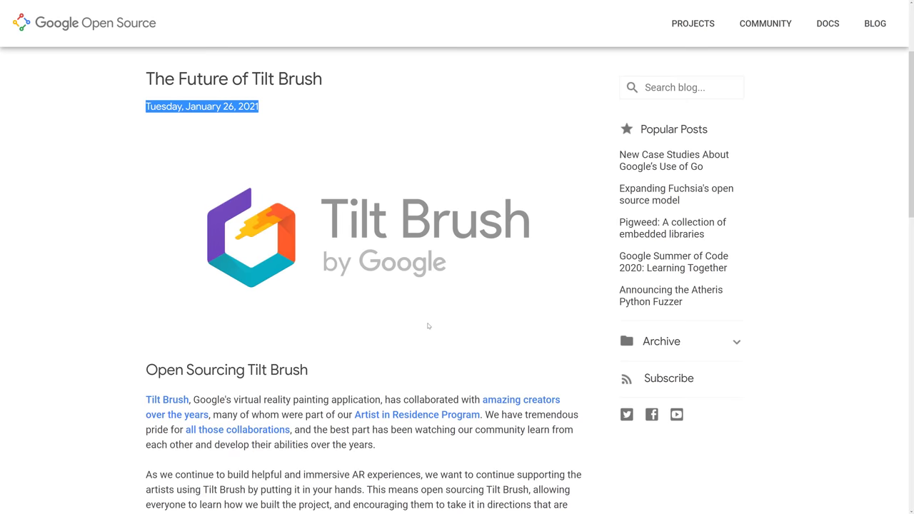
pyautogui.scroll(-3, 430, 326)
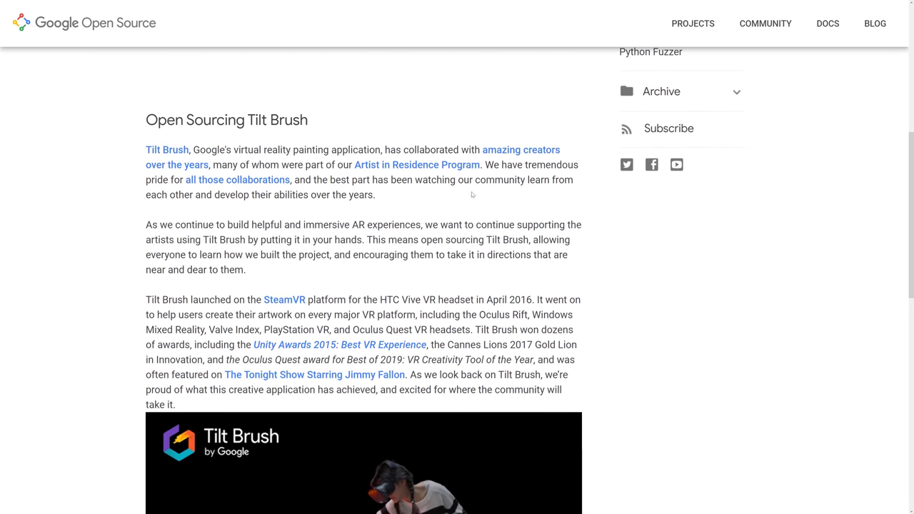
pyautogui.scroll(-1, 448, 199)
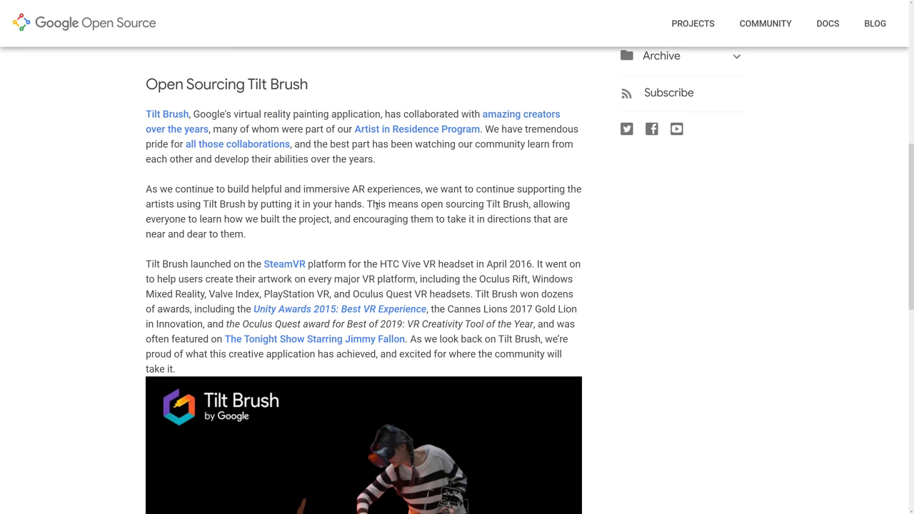
pyautogui.scroll(-1, 360, 223)
pyautogui.scroll(-1, 377, 206)
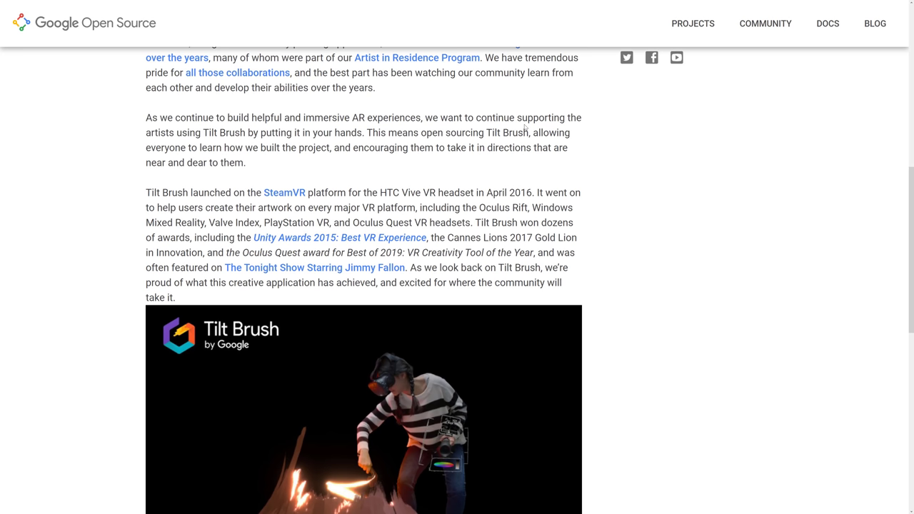
pyautogui.scroll(-1, 507, 161)
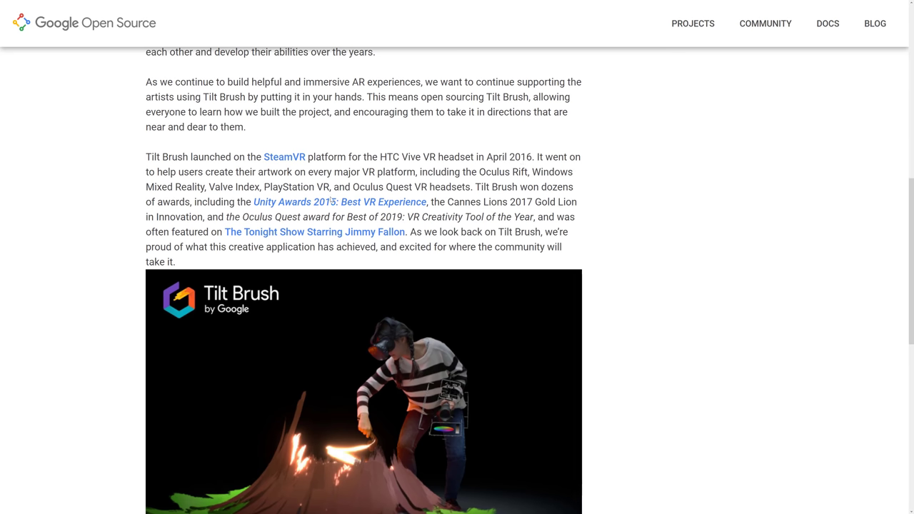
pyautogui.scroll(-5, 499, 206)
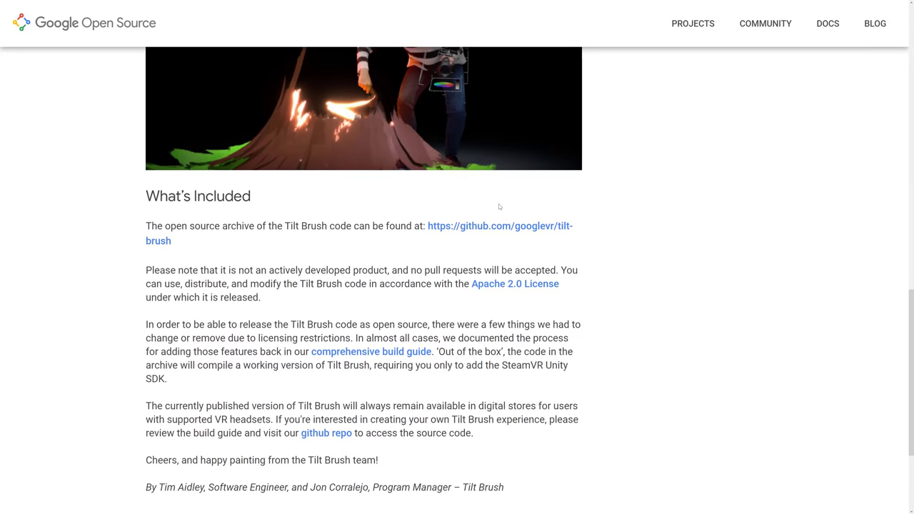
pyautogui.scroll(-1, 499, 206)
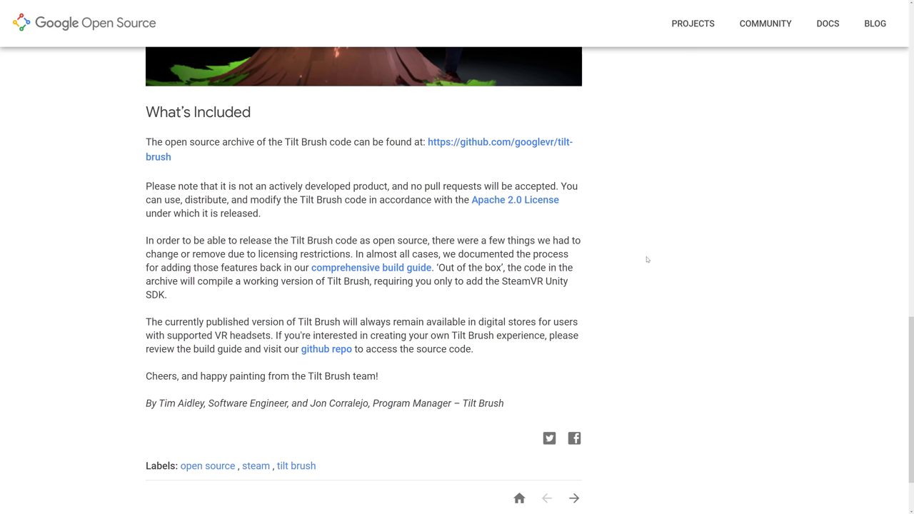
pyautogui.moveTo(455, 280)
pyautogui.mouseDown()
pyautogui.moveTo(575, 285)
pyautogui.moveTo(547, 298)
pyautogui.mouseUp()
pyautogui.click(514, 299)
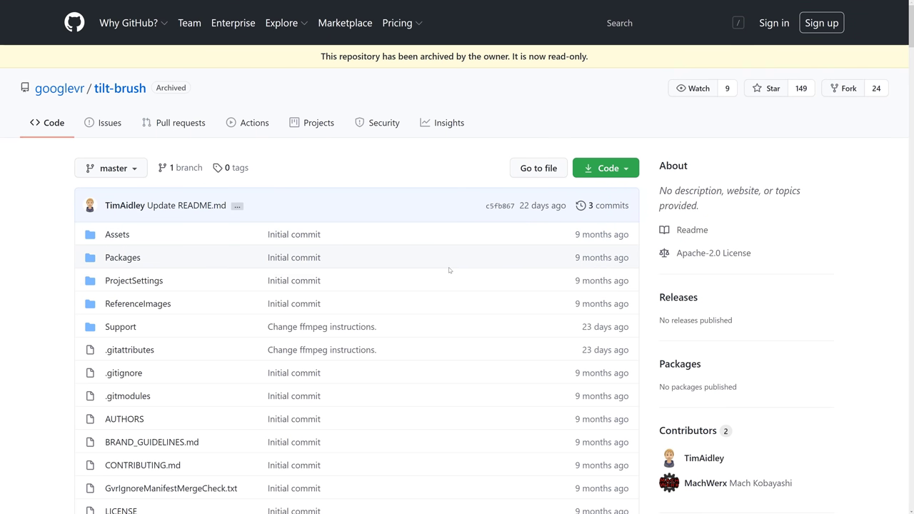
# Open the repository's Apache-2.0 license summary from the sidebar.
pyautogui.scroll(-1, 448, 267)
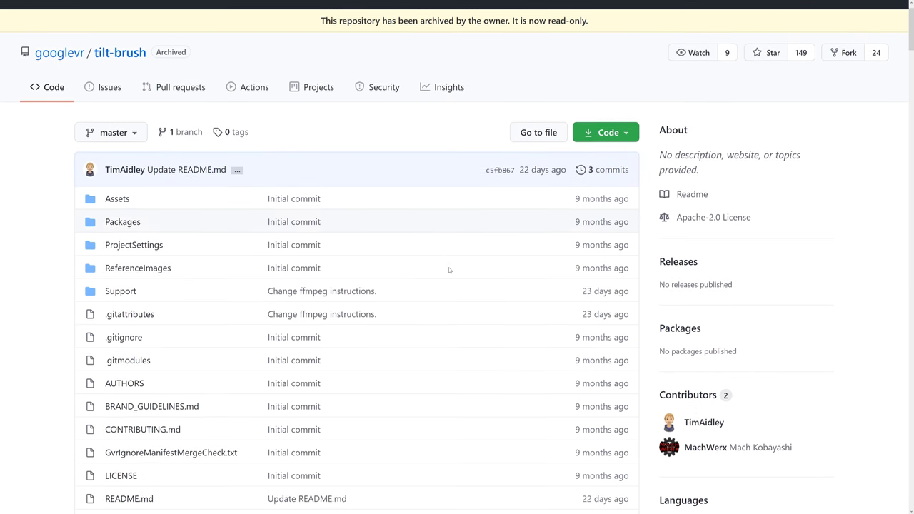
pyautogui.scroll(-1, 449, 270)
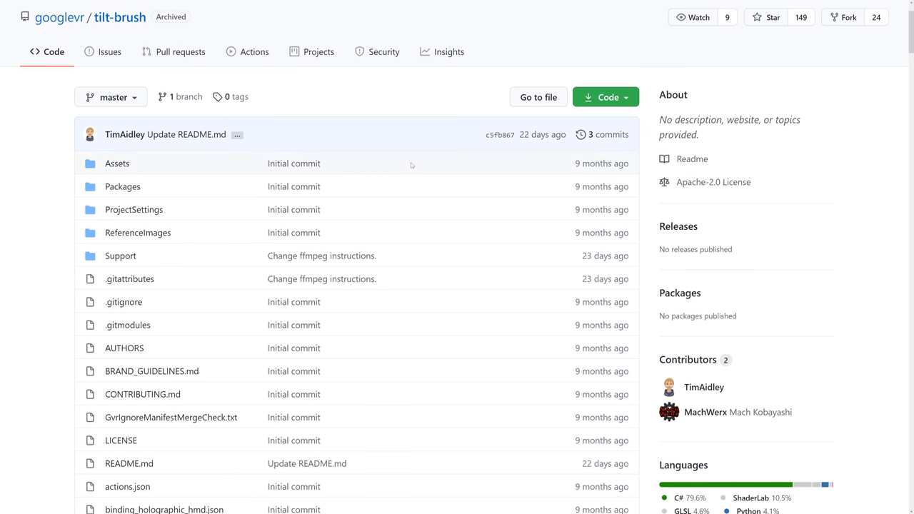
pyautogui.scroll(2, 411, 162)
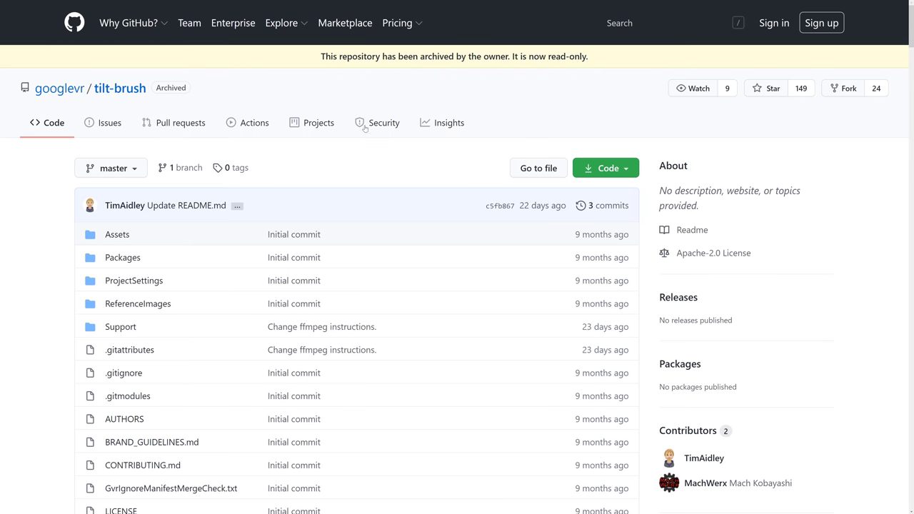
pyautogui.click(707, 255)
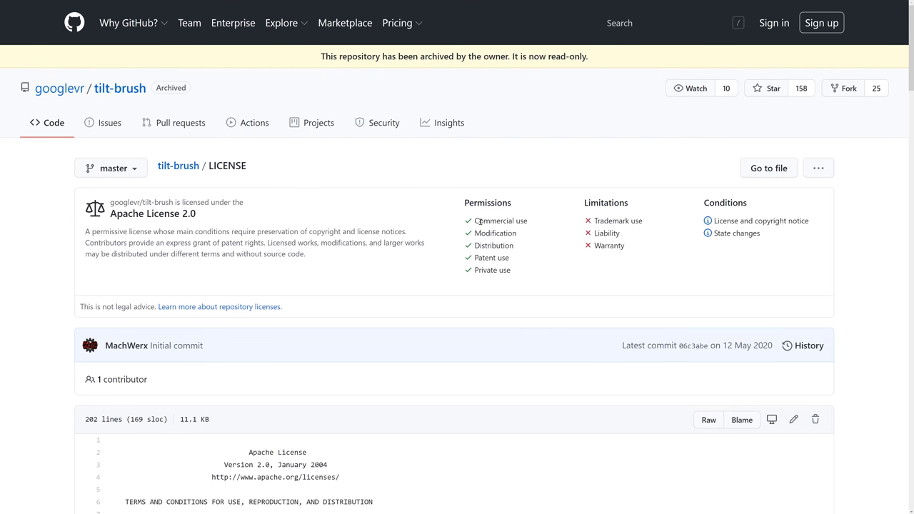
# Highlight the Commercial use permission, other permissions and the Warranty limitation, then clear the selection.
pyautogui.moveTo(480, 222); pyautogui.dragTo(535, 227)
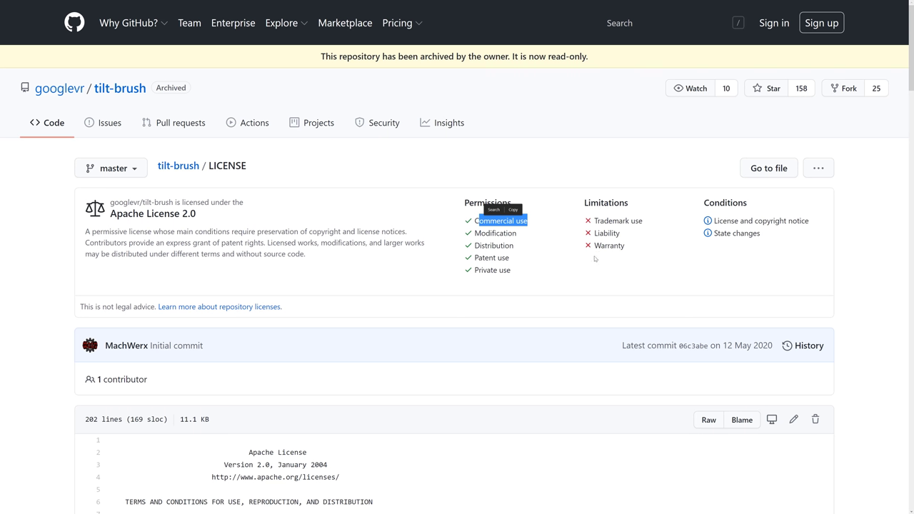
pyautogui.moveTo(647, 225); pyautogui.dragTo(594, 241)
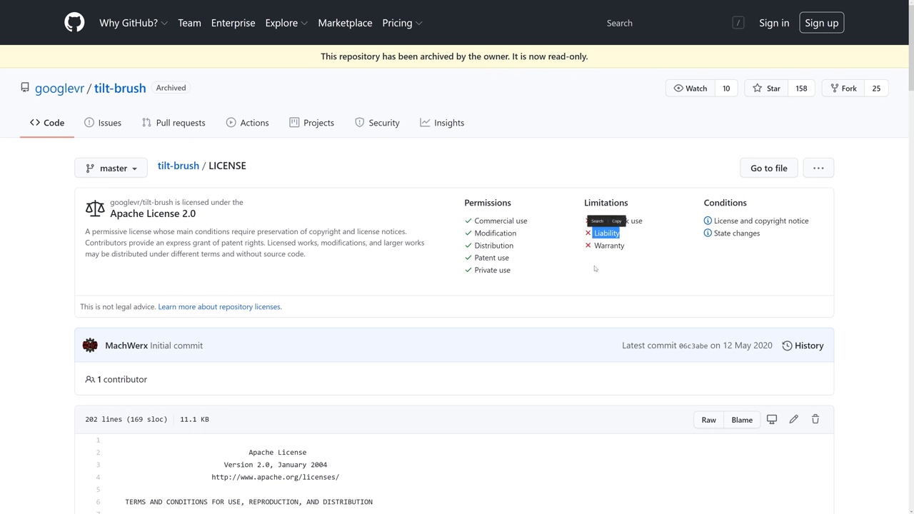
pyautogui.moveTo(592, 246); pyautogui.dragTo(621, 248)
pyautogui.click(621, 248)
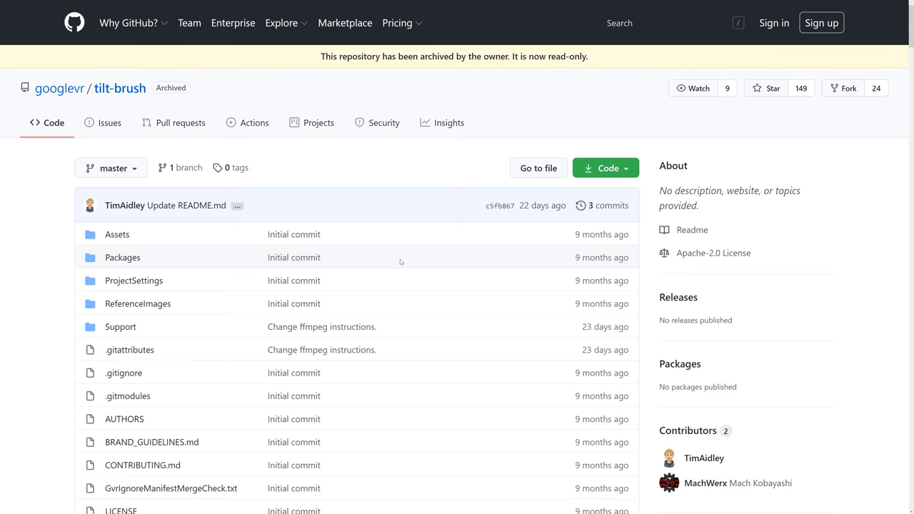
# Scroll down to README.md and highlight the Unity 2018.4.11f1 prerequisite.
pyautogui.scroll(-2, 400, 262)
pyautogui.scroll(-3, 400, 262)
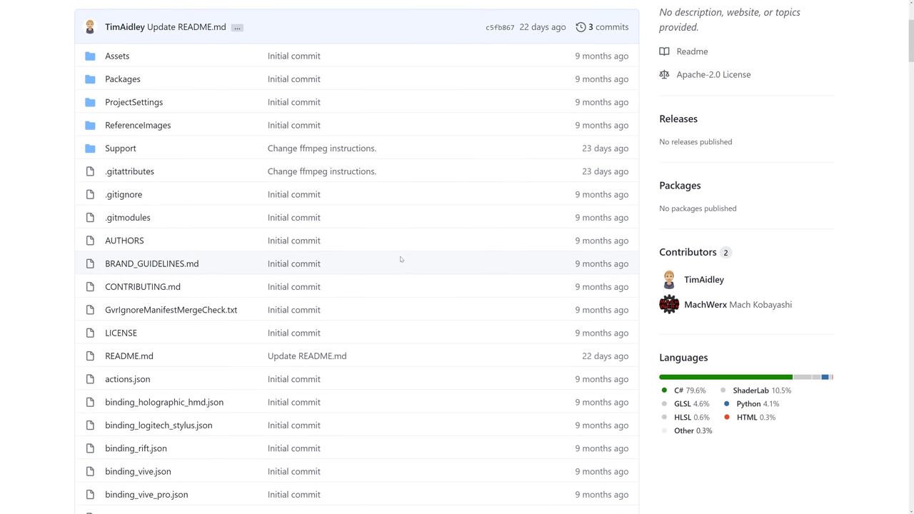
pyautogui.scroll(-1, 399, 263)
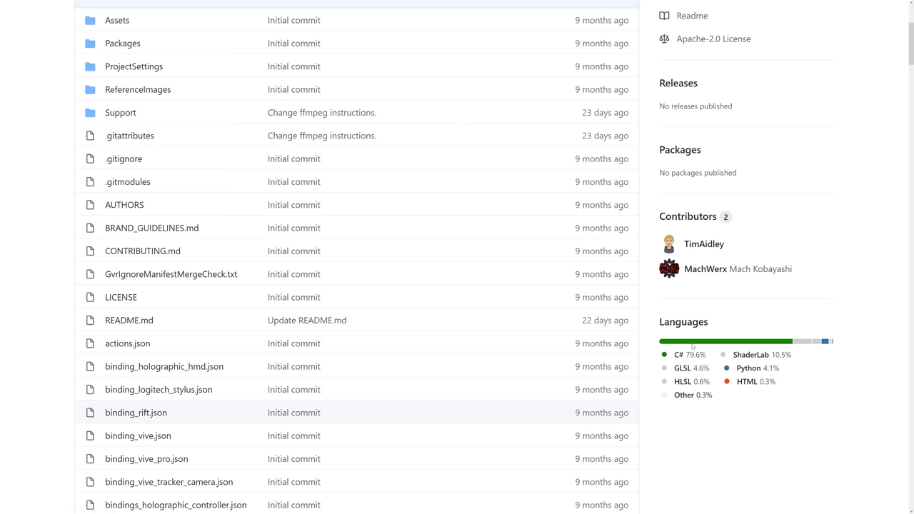
pyautogui.scroll(-1, 411, 250)
pyautogui.scroll(-8, 411, 251)
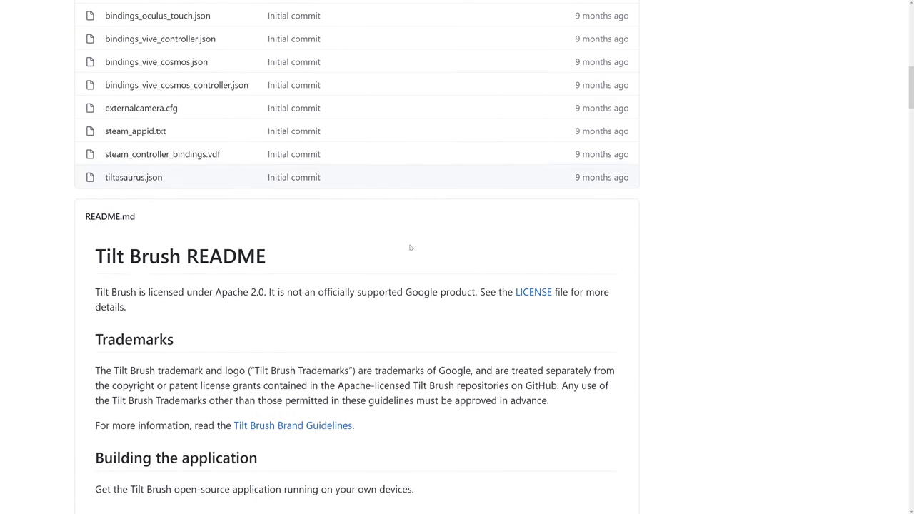
pyautogui.scroll(-1, 431, 228)
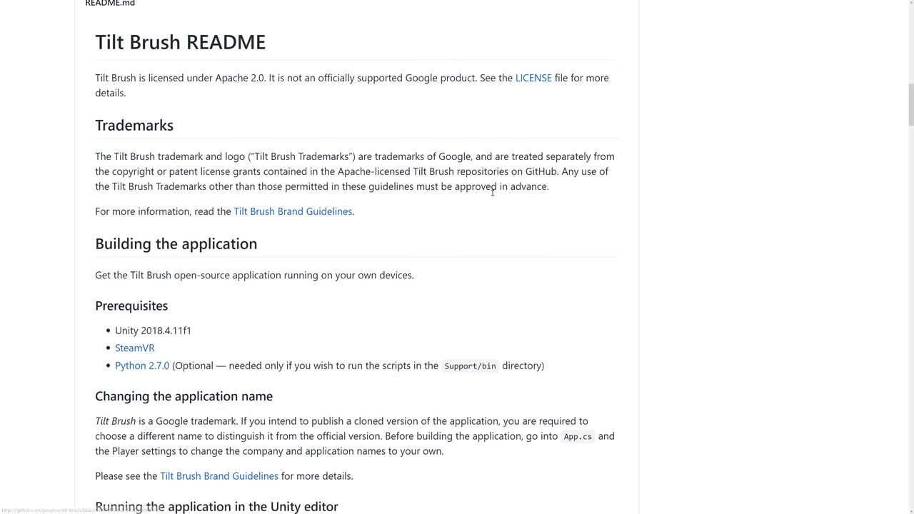
pyautogui.scroll(-2, 393, 190)
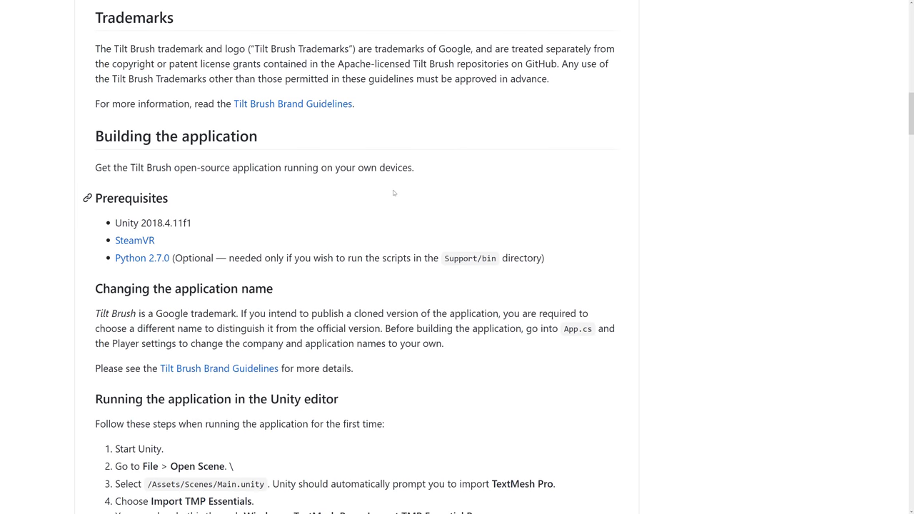
pyautogui.scroll(-1, 143, 185)
pyautogui.moveTo(207, 159); pyautogui.dragTo(103, 160)
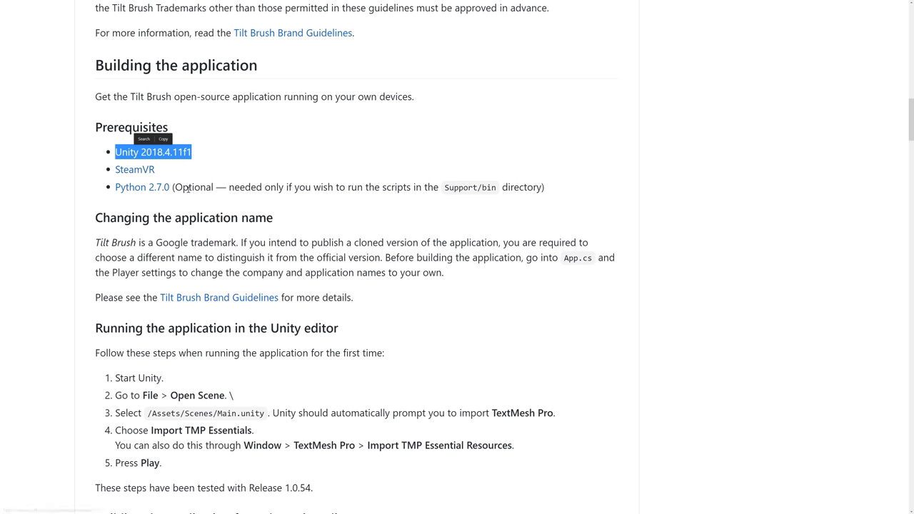
# Scroll the tilt-brush README down to the Unity run and build instructions.
pyautogui.scroll(-2, 443, 230)
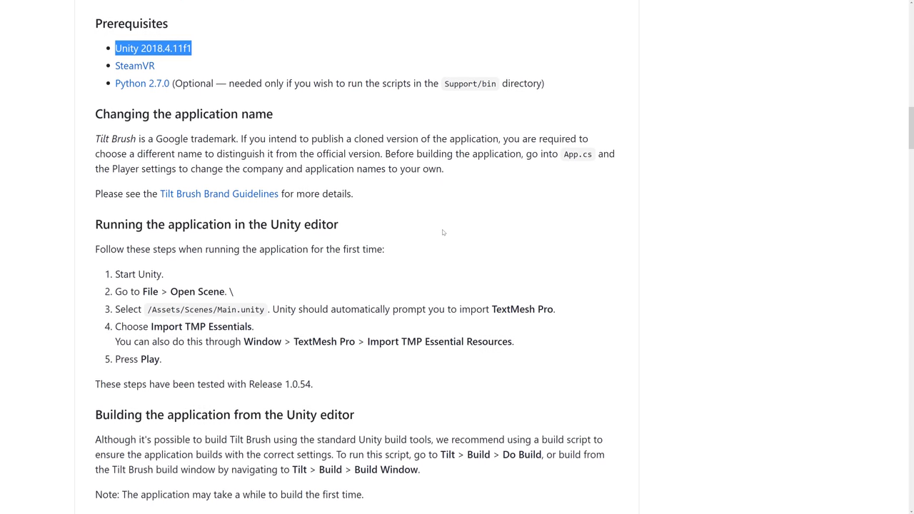
pyautogui.scroll(-1, 442, 232)
pyautogui.moveTo(231, 100); pyautogui.dragTo(468, 161)
pyautogui.click(468, 161)
pyautogui.scroll(-3, 131, 100)
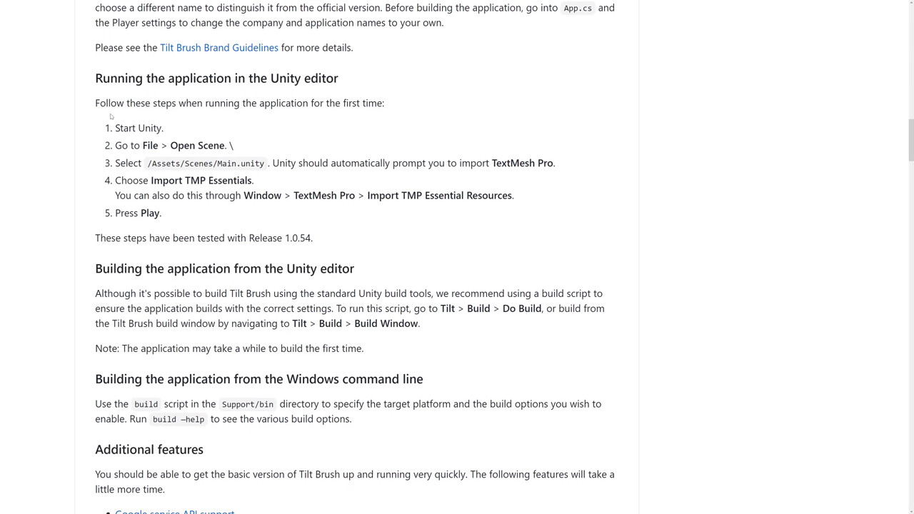
# Highlight the first-run steps under 'Running the application in the Unity editor', including the TextMesh Pro import path.
pyautogui.moveTo(484, 225); pyautogui.dragTo(208, 180)
pyautogui.doubleClick(315, 195)
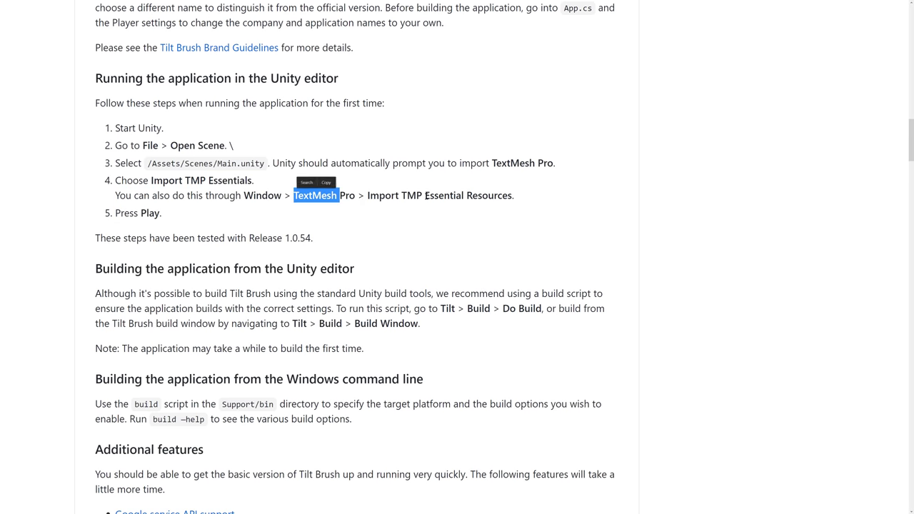
pyautogui.moveTo(337, 195); pyautogui.dragTo(585, 200)
pyautogui.click(586, 200)
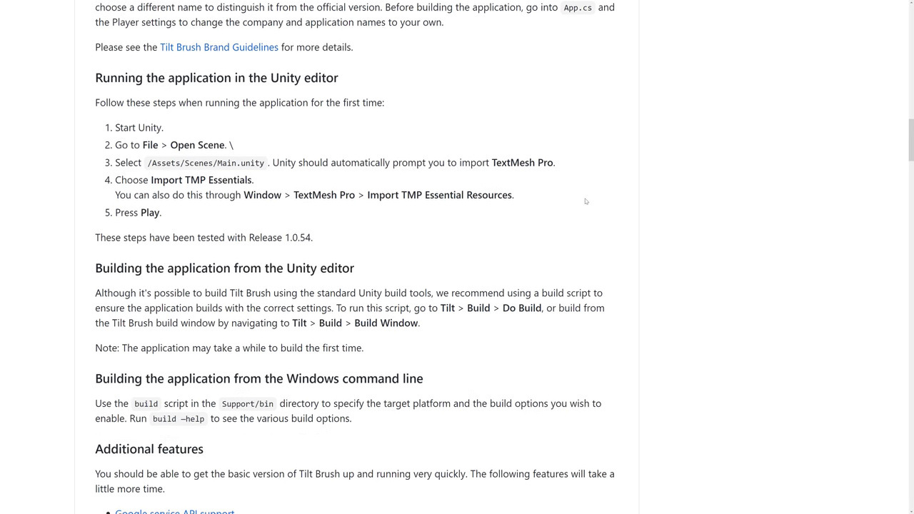
# Scroll to the Google service API support section, then back to the repository's top.
pyautogui.scroll(-10, 586, 201)
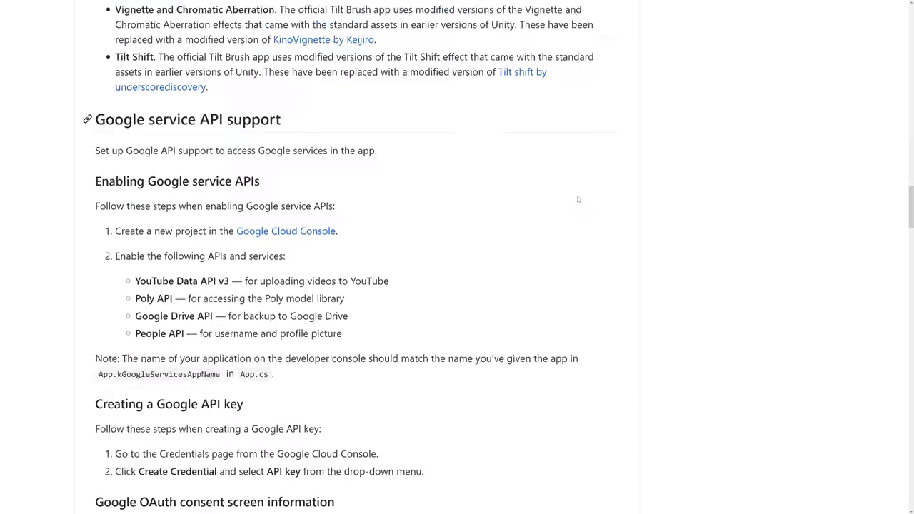
pyautogui.scroll(-2, 578, 199)
pyautogui.scroll(5, 578, 199)
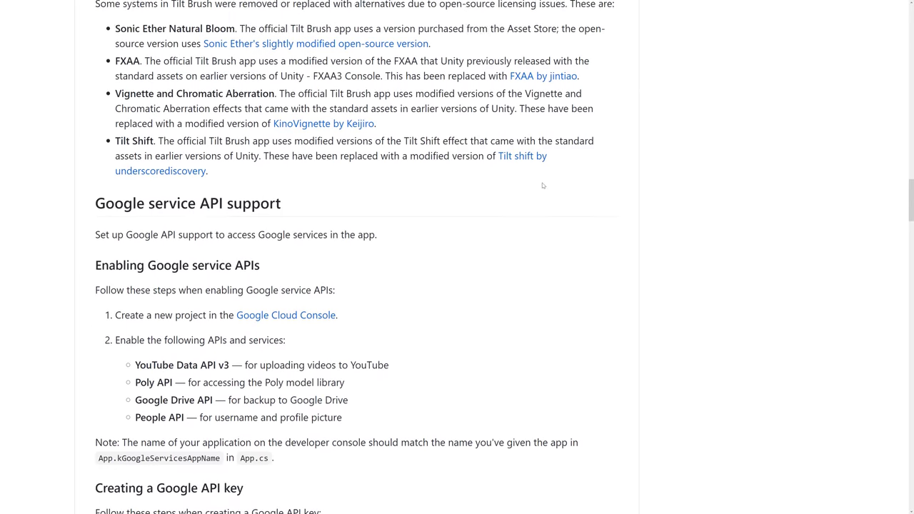
pyautogui.scroll(3, 545, 186)
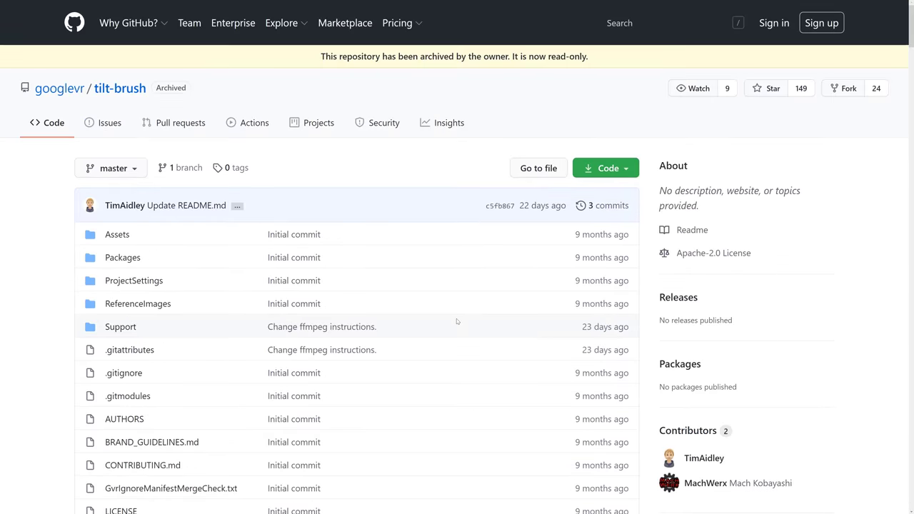
# Back in Unity, list Assets > Scenes (Lighting, FbxTest, Loading, Main) and select the Main scene.
pyautogui.hotkey('alt', 'Tab')
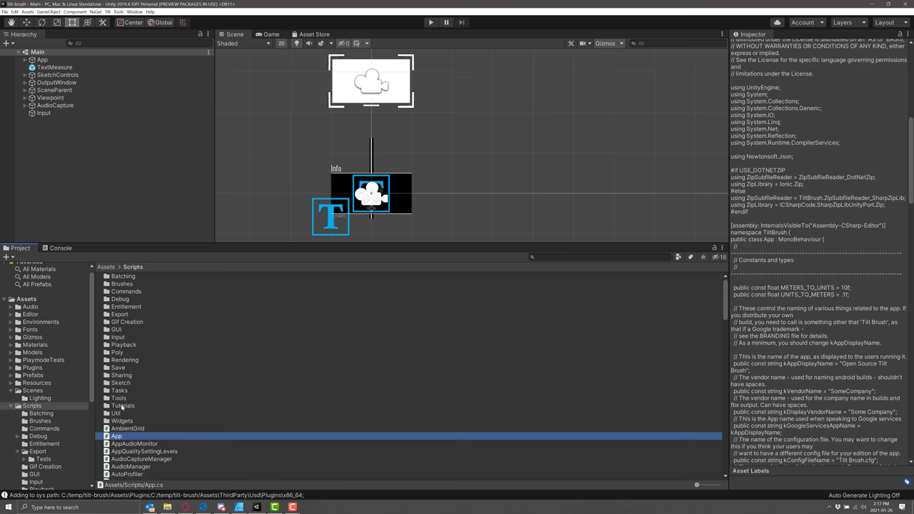
pyautogui.click(12, 390)
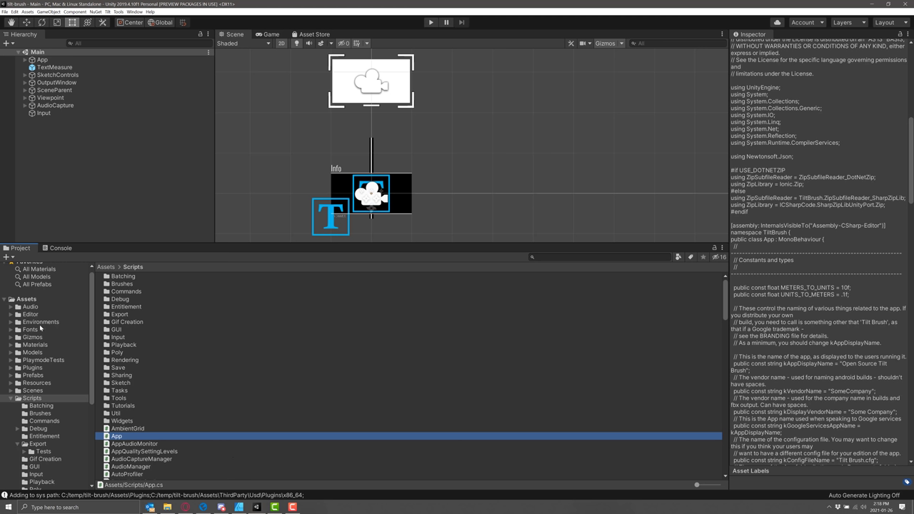
pyautogui.click(33, 390)
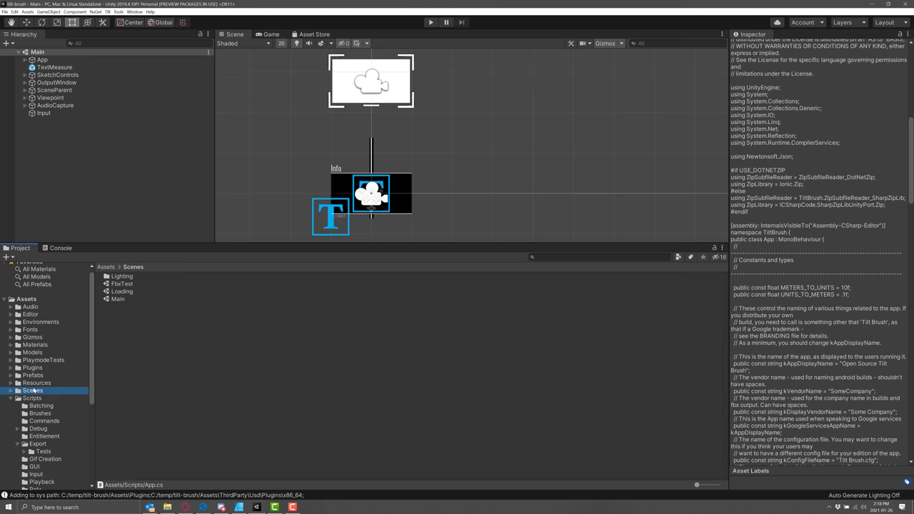
pyautogui.click(104, 300)
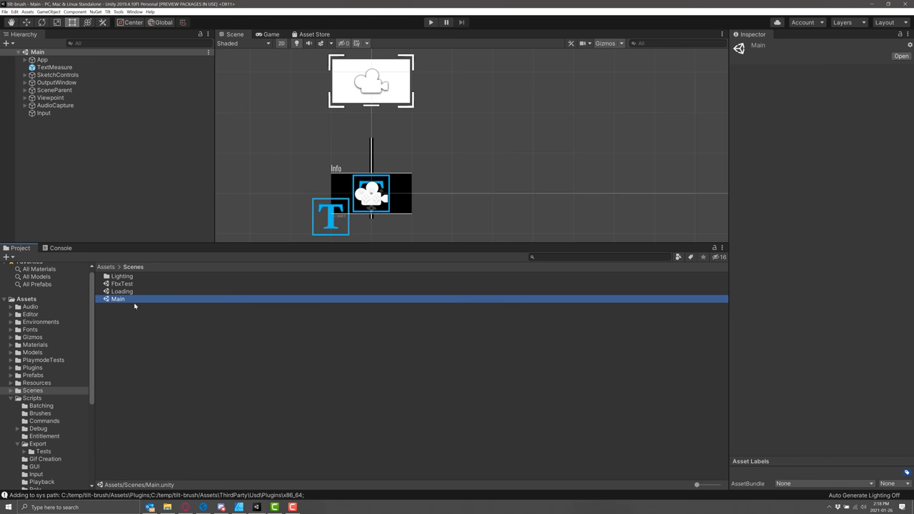
# Select App in the Hierarchy, browse its script components in the Inspector, then return to the browser.
pyautogui.click(41, 60)
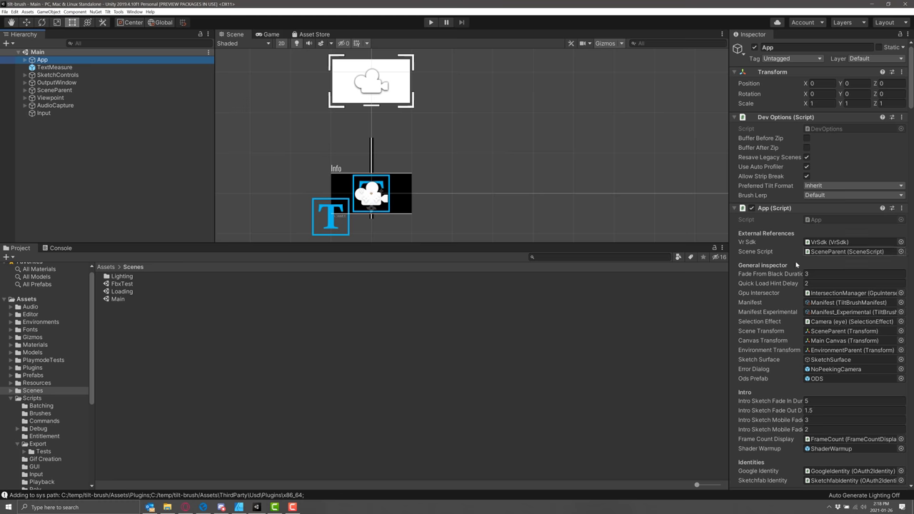
pyautogui.scroll(-3, 821, 253)
pyautogui.scroll(-20, 830, 262)
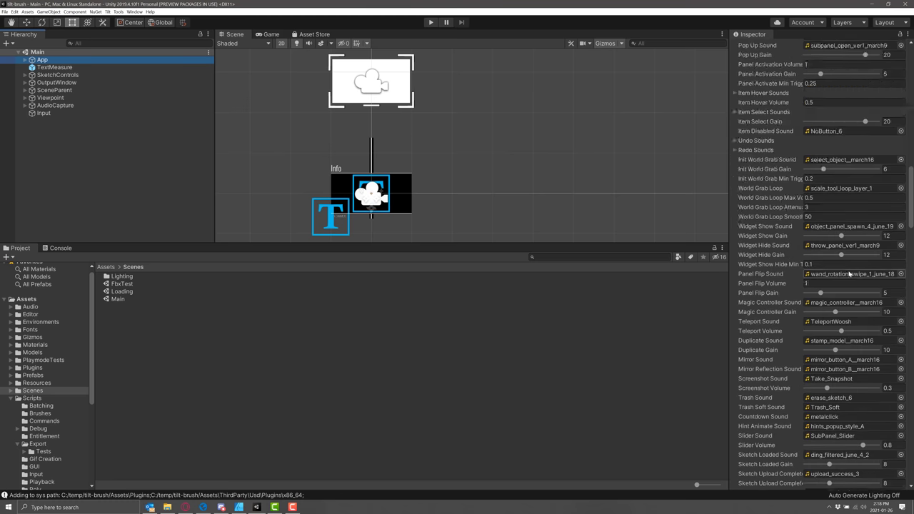
pyautogui.scroll(6, 849, 274)
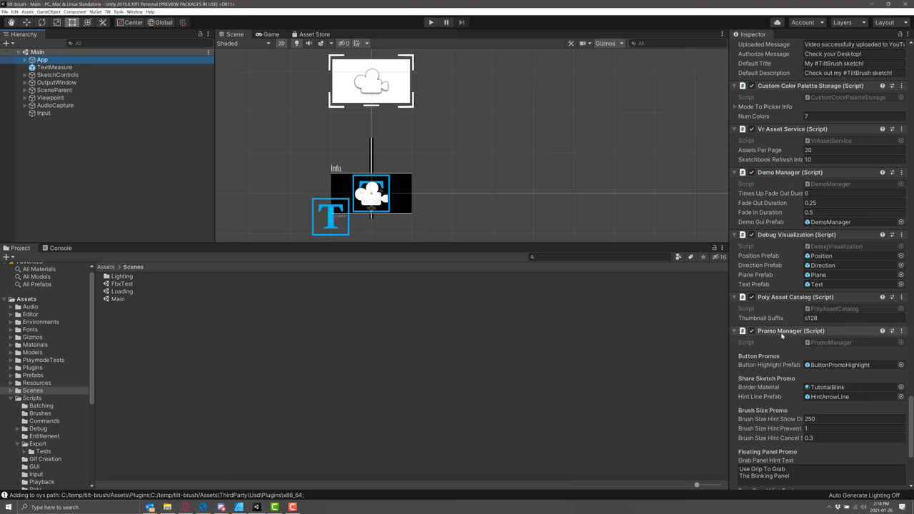
pyautogui.scroll(3, 786, 322)
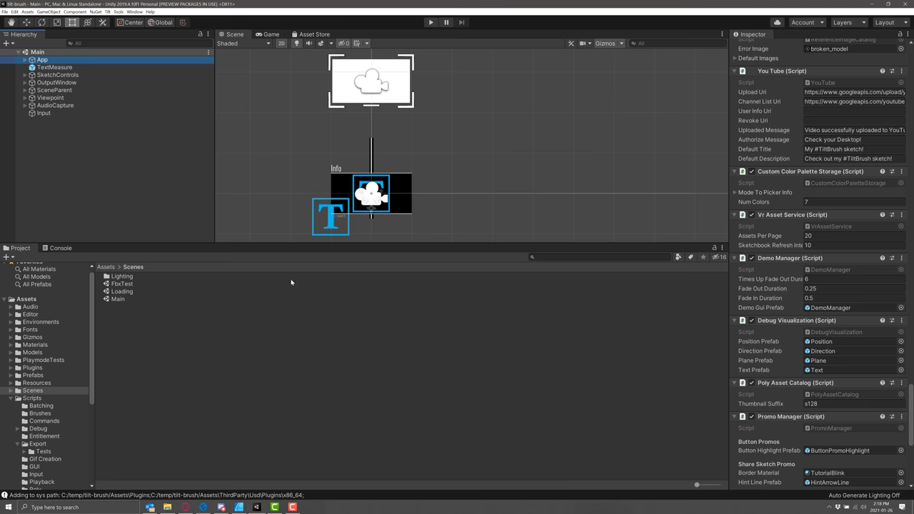
pyautogui.hotkey('alt', 'Tab')
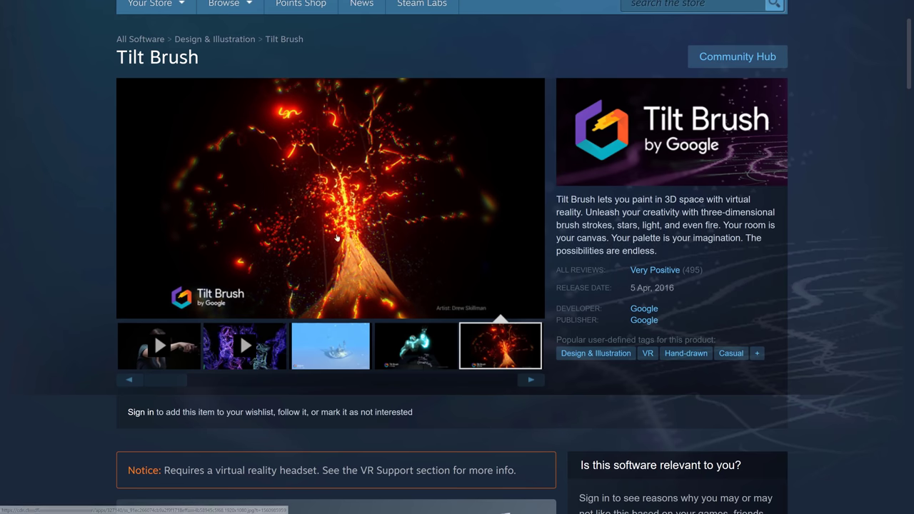
# Scroll the Tilt Brush store page to the CDN$ 21.99 Buy box and VR Support list, then back up.
pyautogui.scroll(-4, 668, 266)
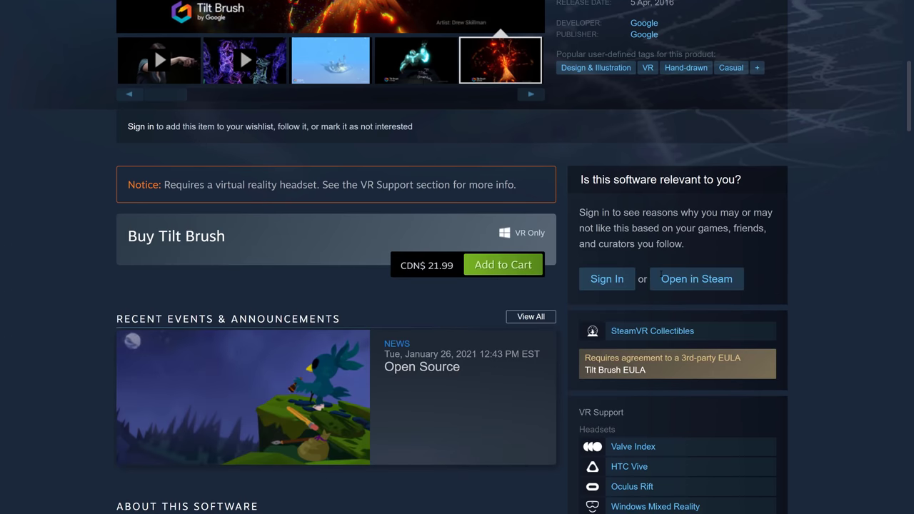
pyautogui.scroll(5, 667, 266)
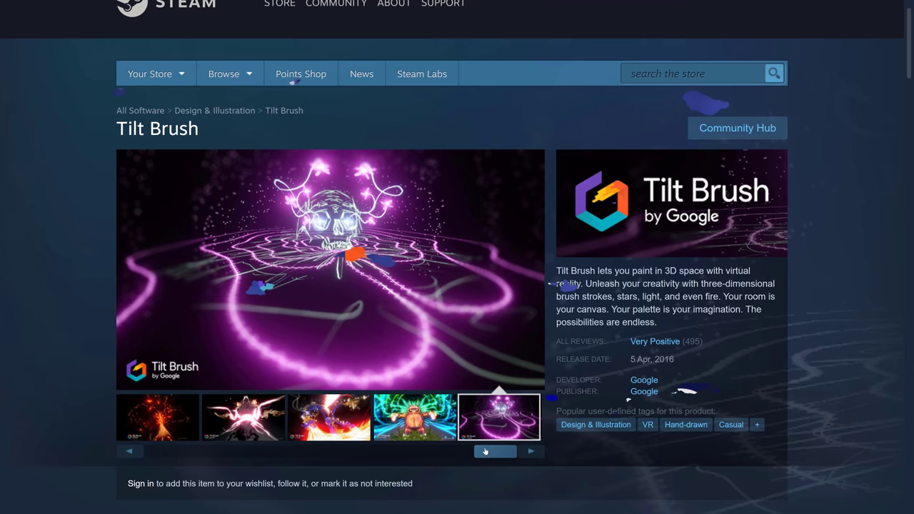
# Step back to earlier screenshots in the Tilt Brush media gallery.
pyautogui.click(372, 452)
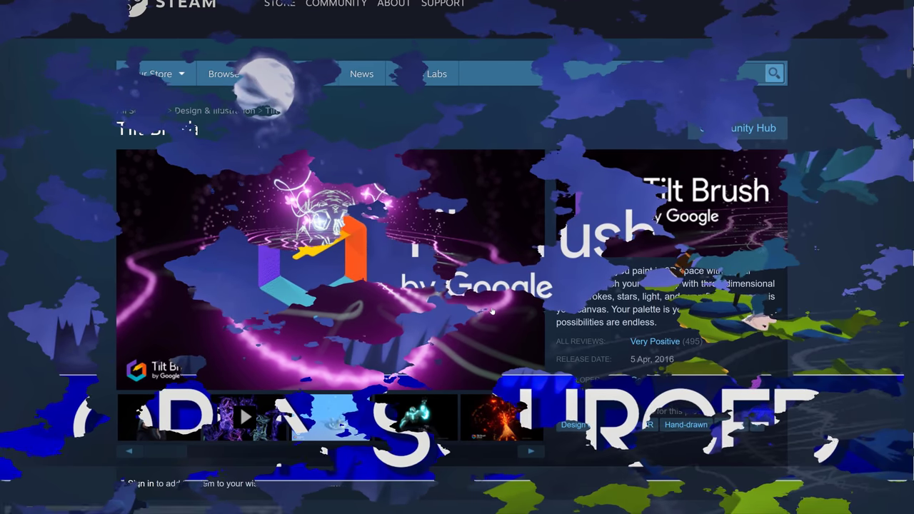